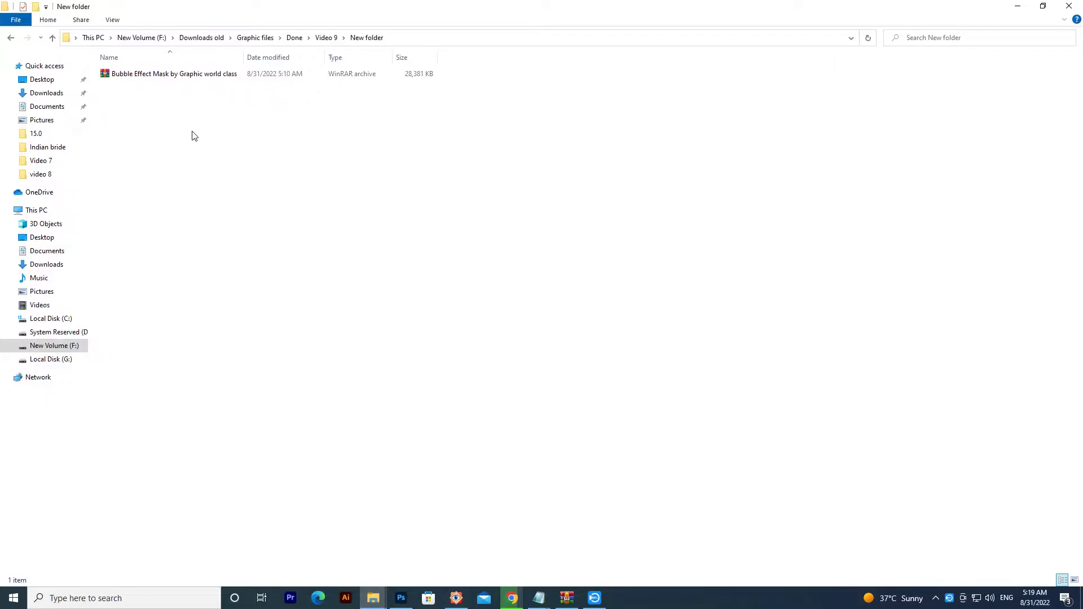
Step: Extract the Bubble Effect Mask by Graphic world class archive to its own folder and open it as thumbnails
click(185, 76)
right_click(183, 74)
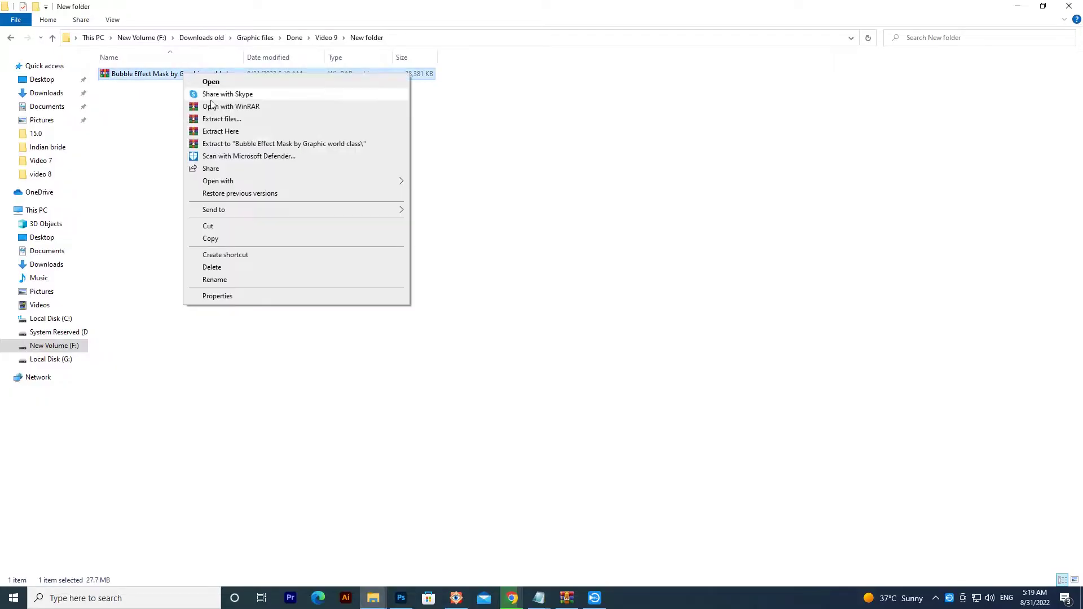
click(272, 144)
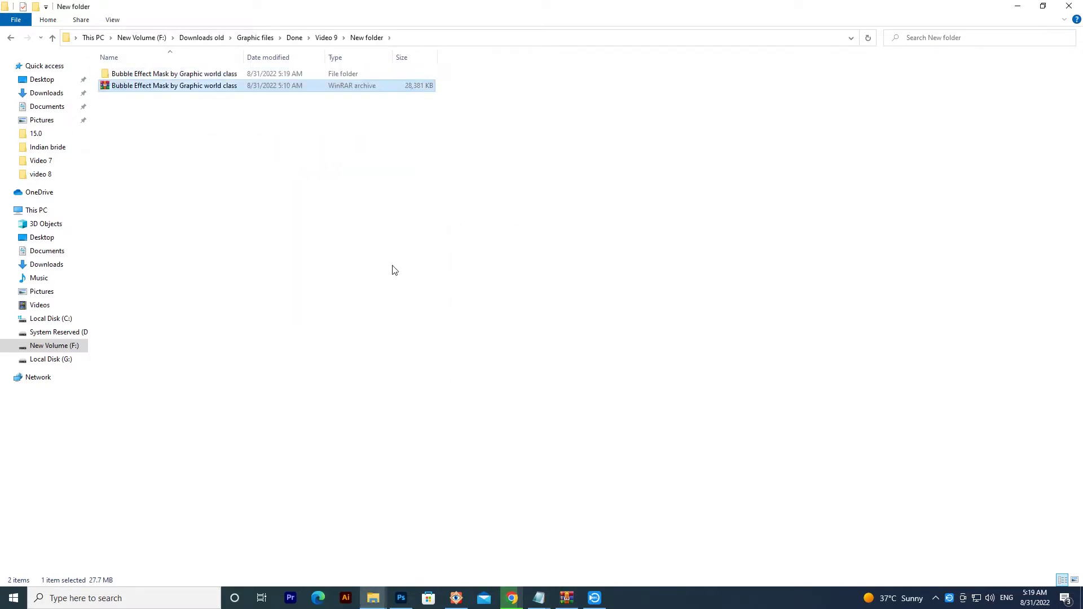
double_click(220, 79)
double_click(220, 74)
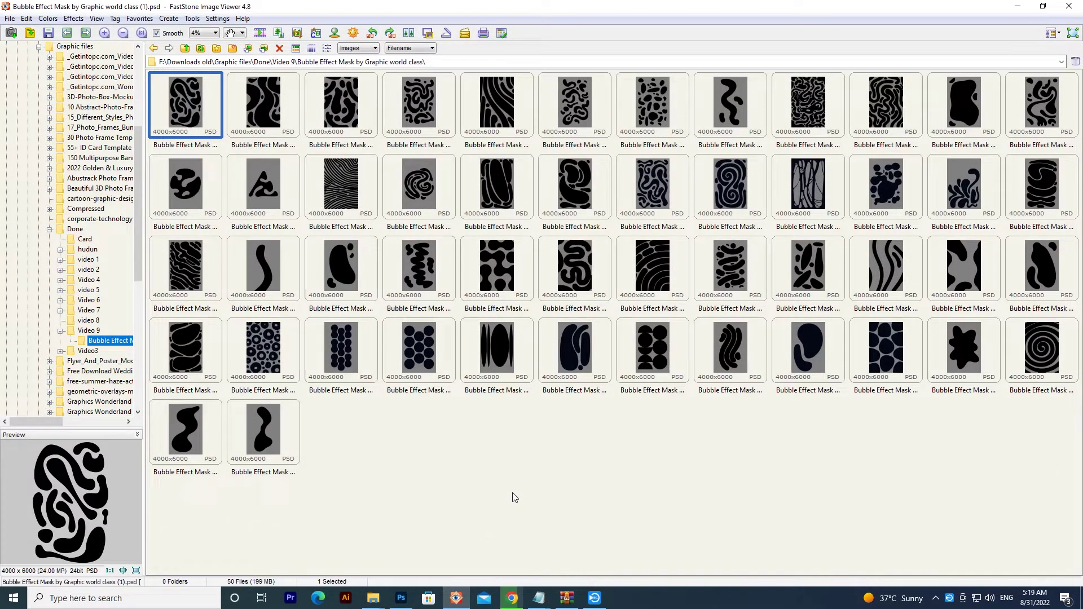
Step: Browse the bubble mask PSD thumbnails one by one, then open the inner Bubble Effect Mask folder
right_click(196, 119)
key(Escape)
key(Right)
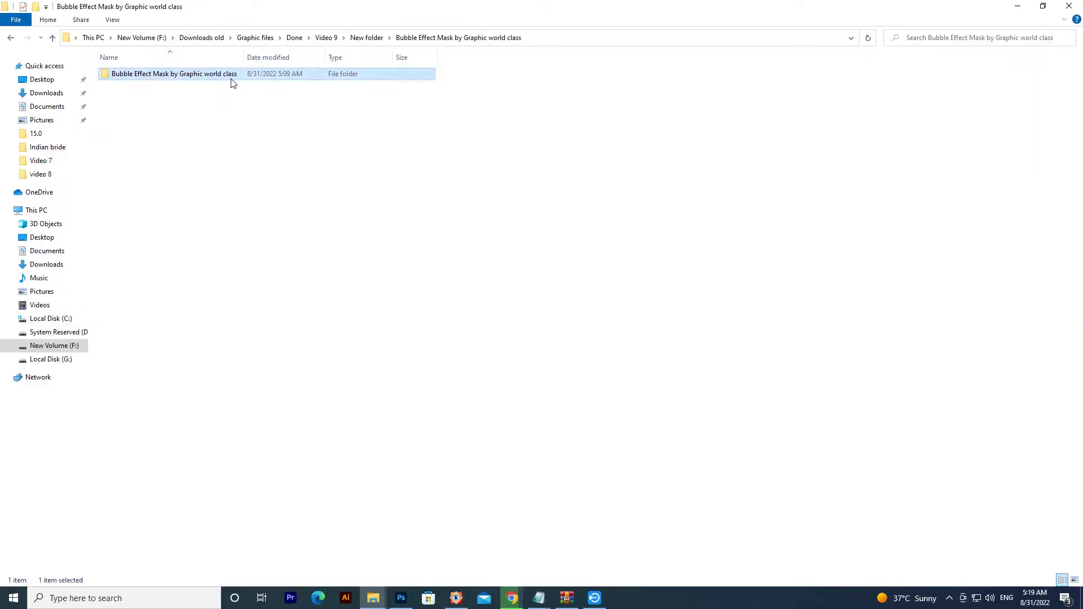
double_click(232, 77)
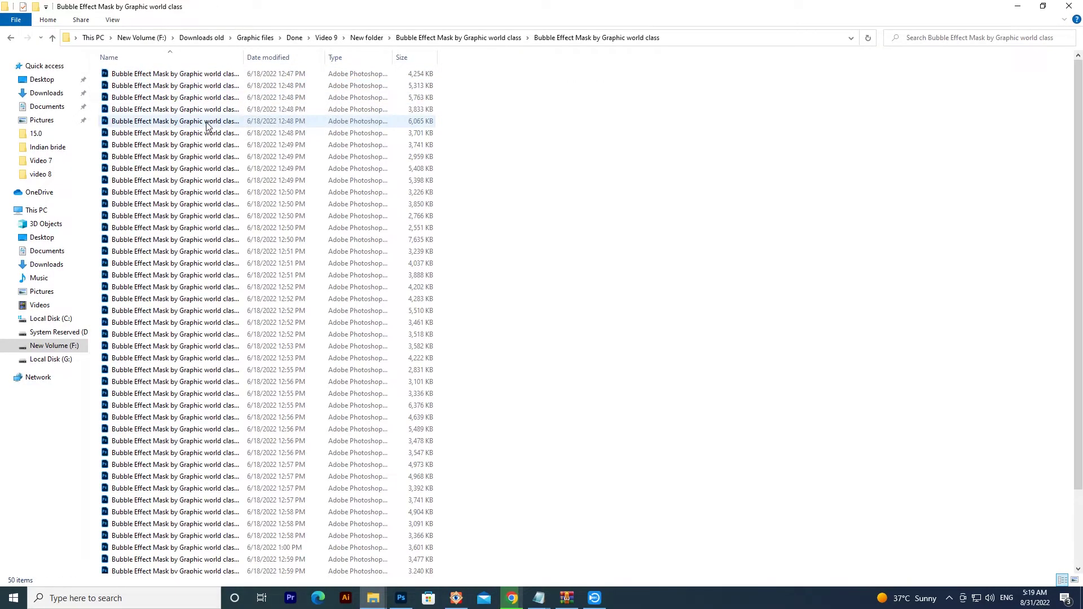
Step: Open 'Bubble Effect Mask by Graphic world class (11).psd' in Photoshop by dragging it from File Explorer
click(214, 122)
click(189, 193)
drag(189, 198, 413, 586)
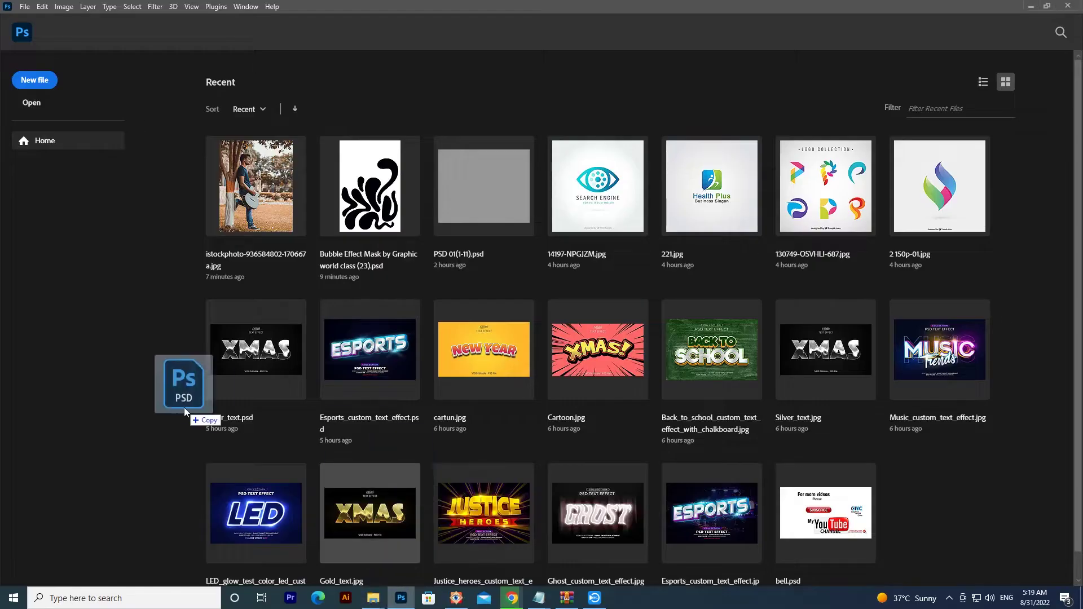
drag(414, 586, 184, 407)
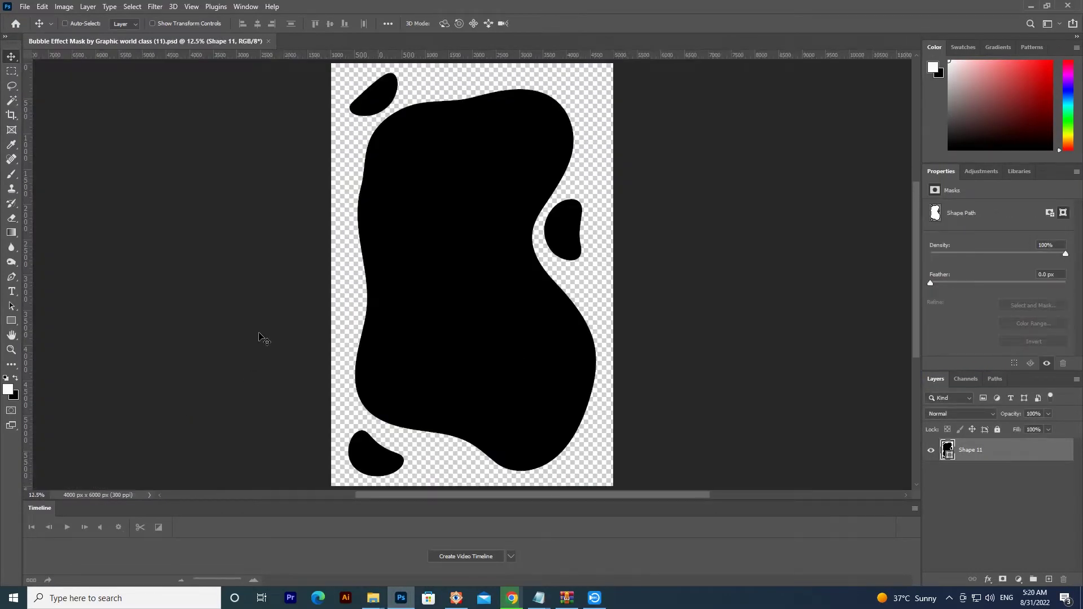
key(ctrl+minus)
Step: Open the 48387_3 photo of the woman, copy it whole, and close it
key(ctrl+o)
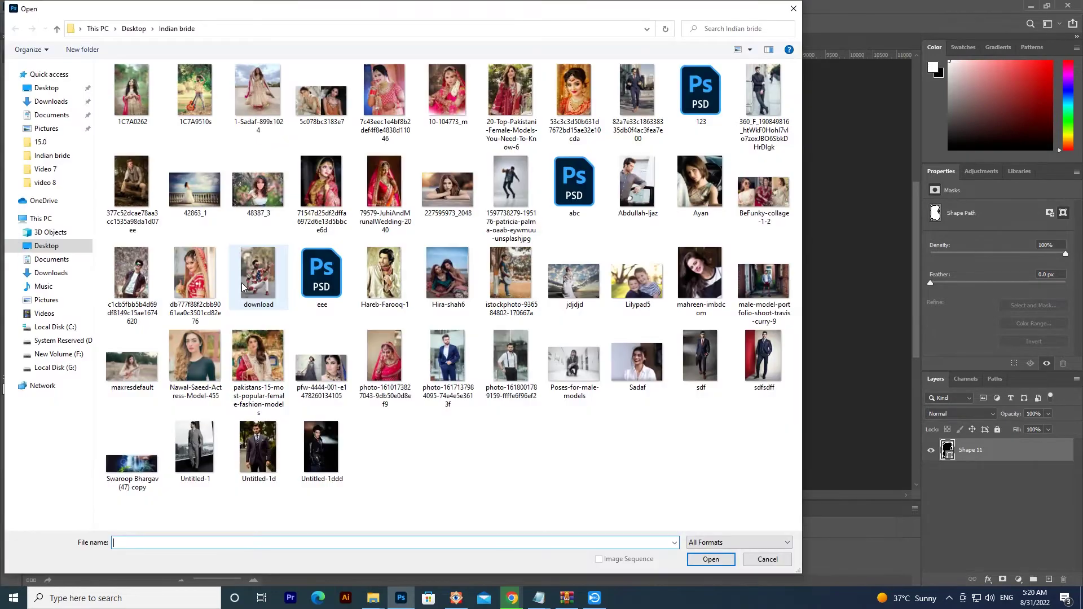
double_click(265, 202)
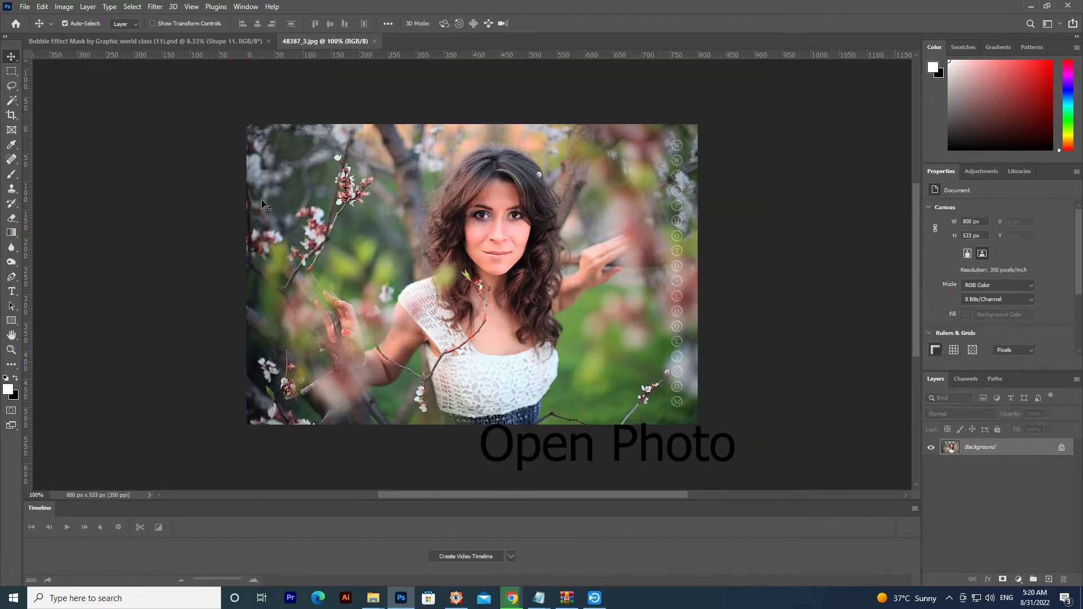
key(ctrl+a)
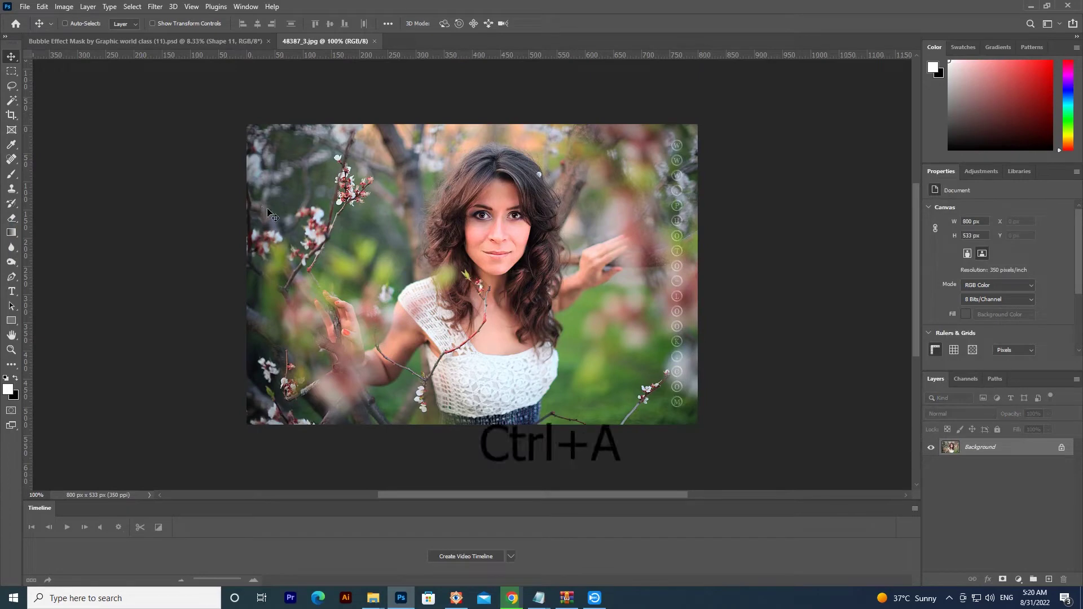
key(ctrl+c)
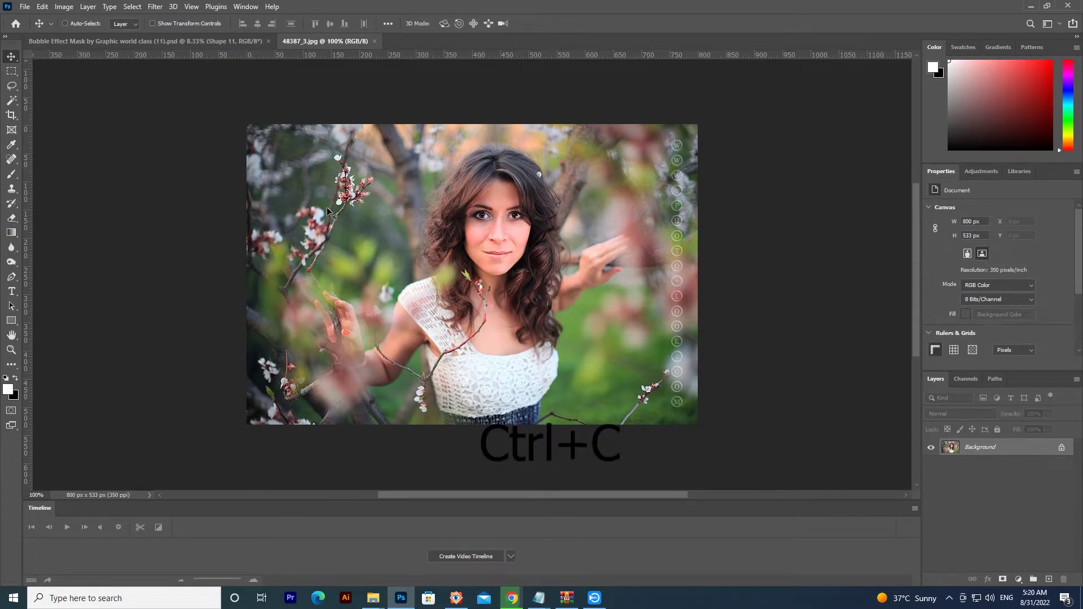
key(ctrl+w)
Step: Paste the photo into the mask document as Layer 1 and start enlarging it
key(ctrl+v)
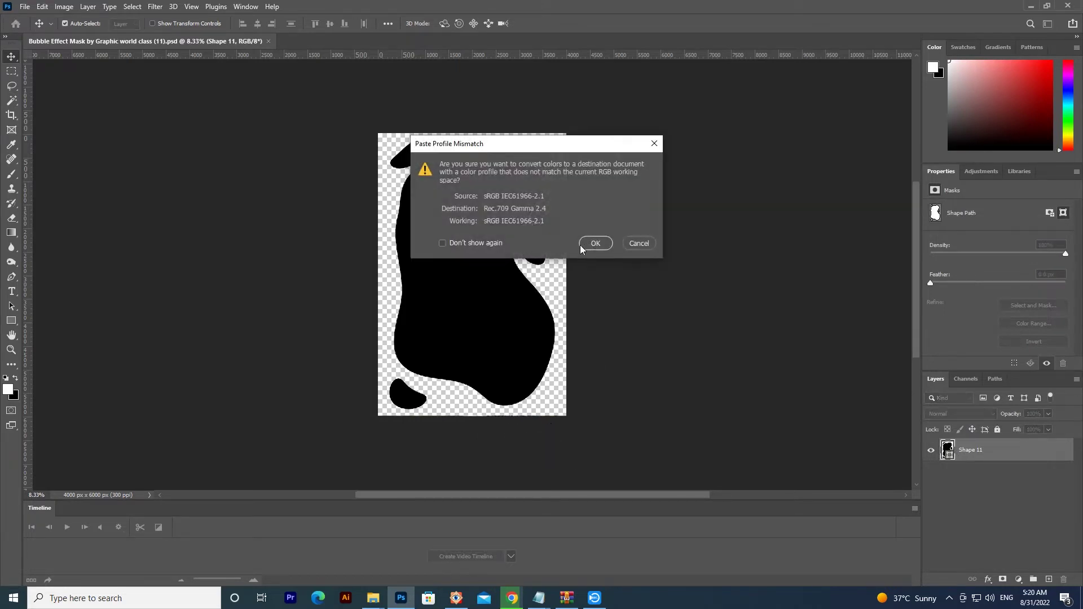
click(592, 243)
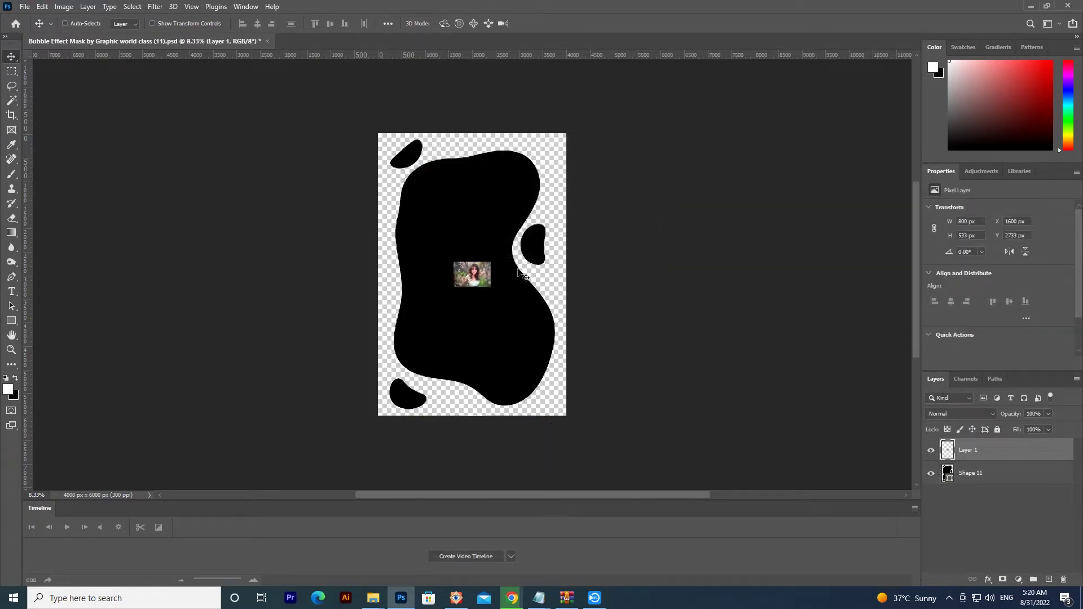
key(ctrl+t)
drag(490, 262, 653, 120)
Step: Finish scaling Layer 1's photo so it covers the blob shapes
key(Return)
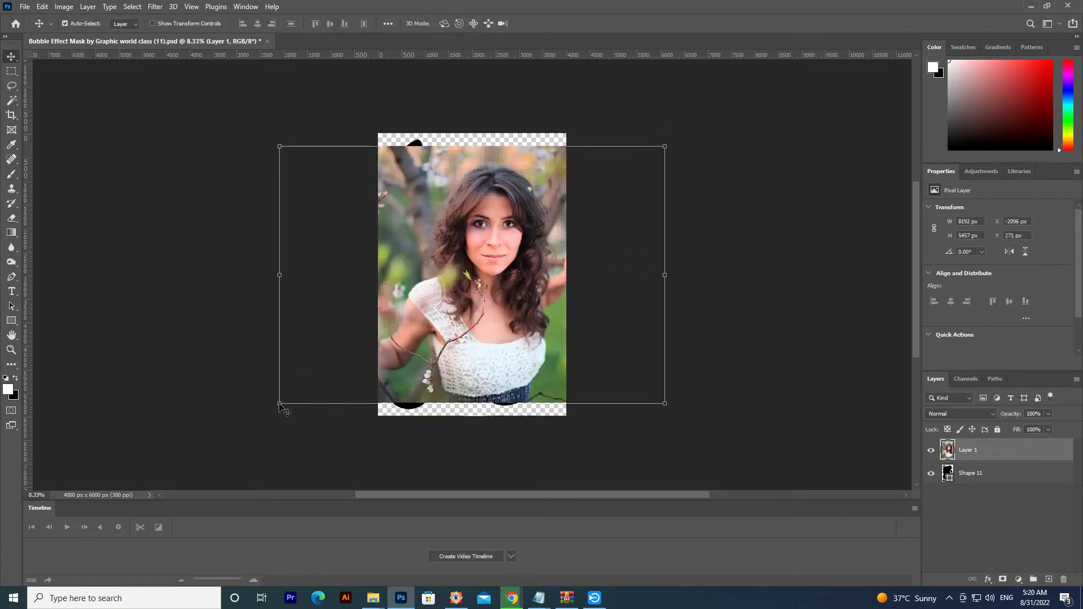
key(ctrl+t)
drag(279, 404, 260, 412)
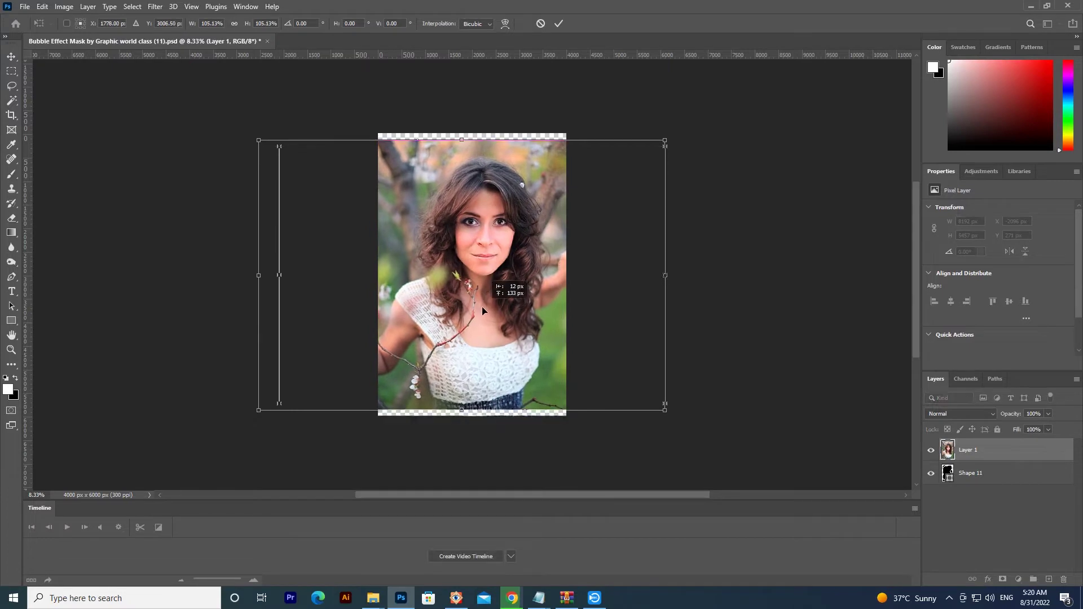
key(Return)
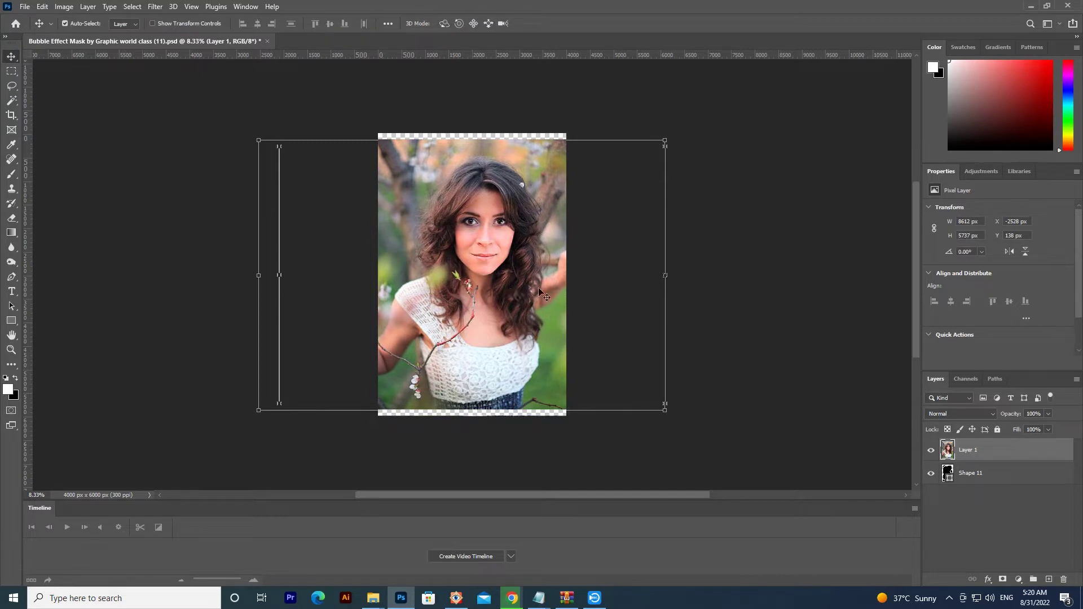
Step: Clip Layer 1 onto Shape 11 so the woman shows only inside the blobs
click(962, 474)
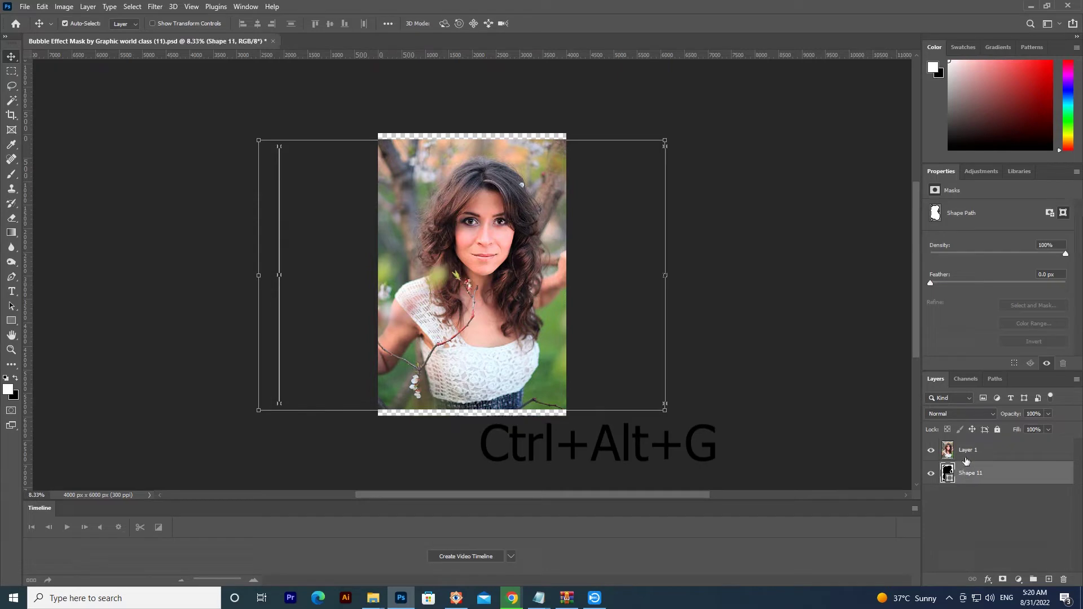
click(964, 455)
alt+click(953, 457)
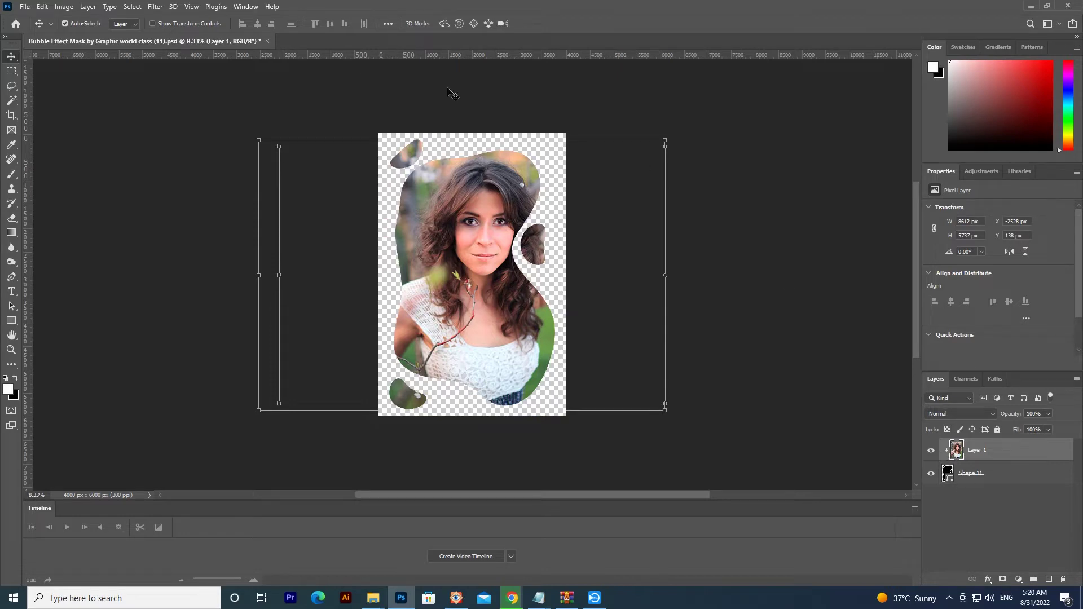
Step: Float the mask document in its own window and open the grey studio photo
mouse_move(220, 42)
mouse_down()
mouse_move(373, 137)
mouse_move(288, 100)
mouse_up()
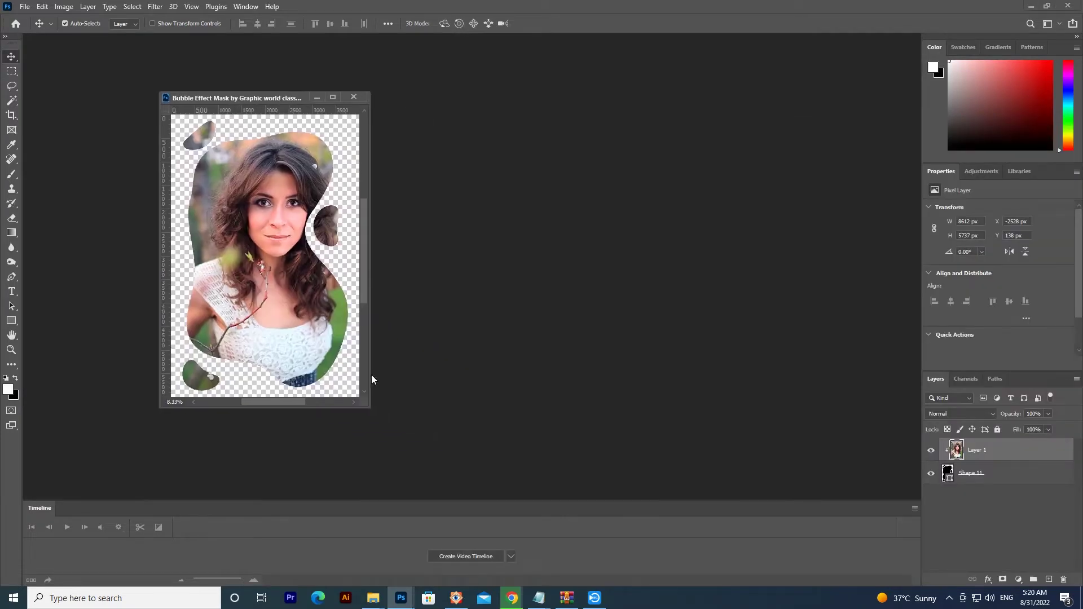
drag(369, 407, 595, 473)
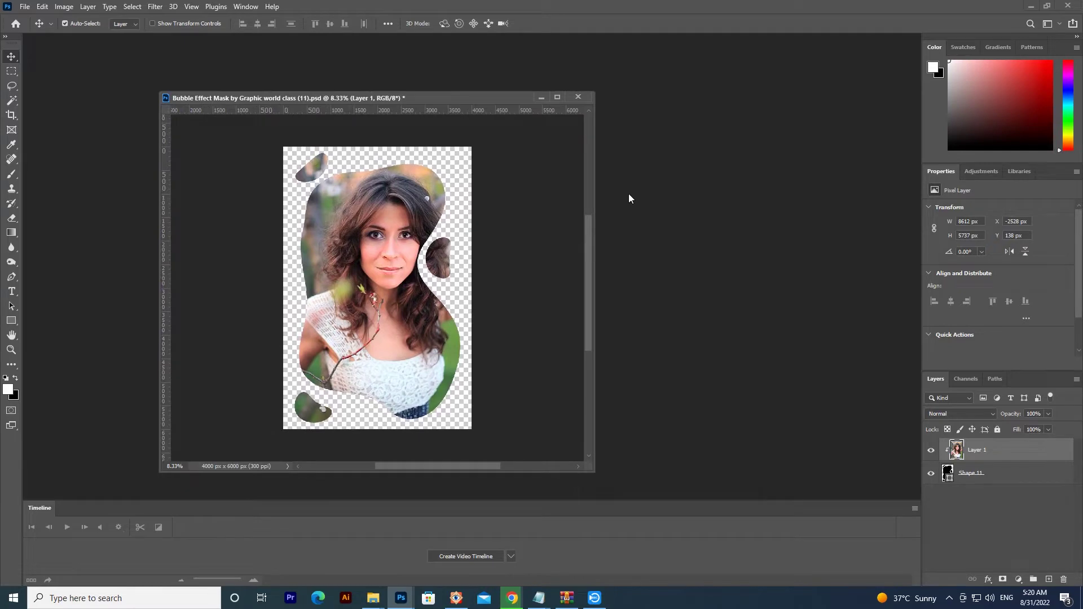
double_click(603, 188)
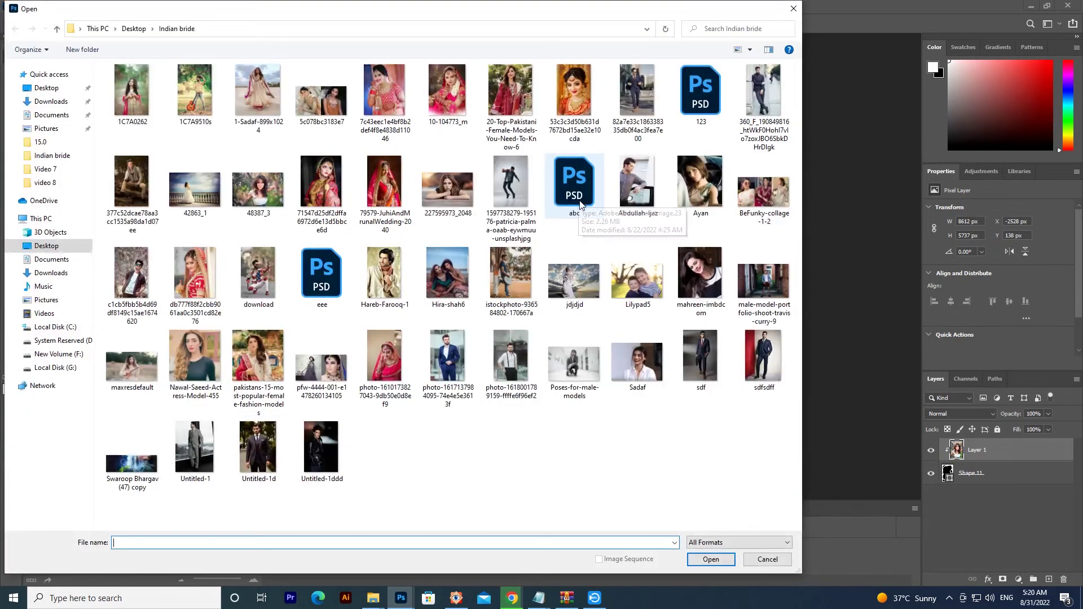
double_click(514, 191)
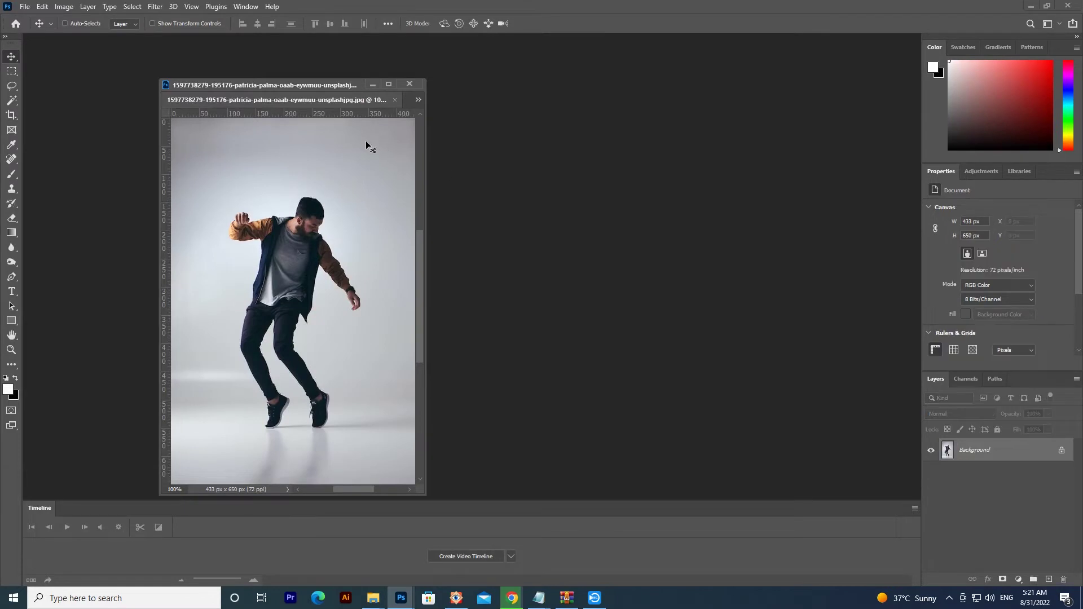
Step: Place the studio photo as Layer 2 beneath Shape 11, filling the canvas
click(388, 85)
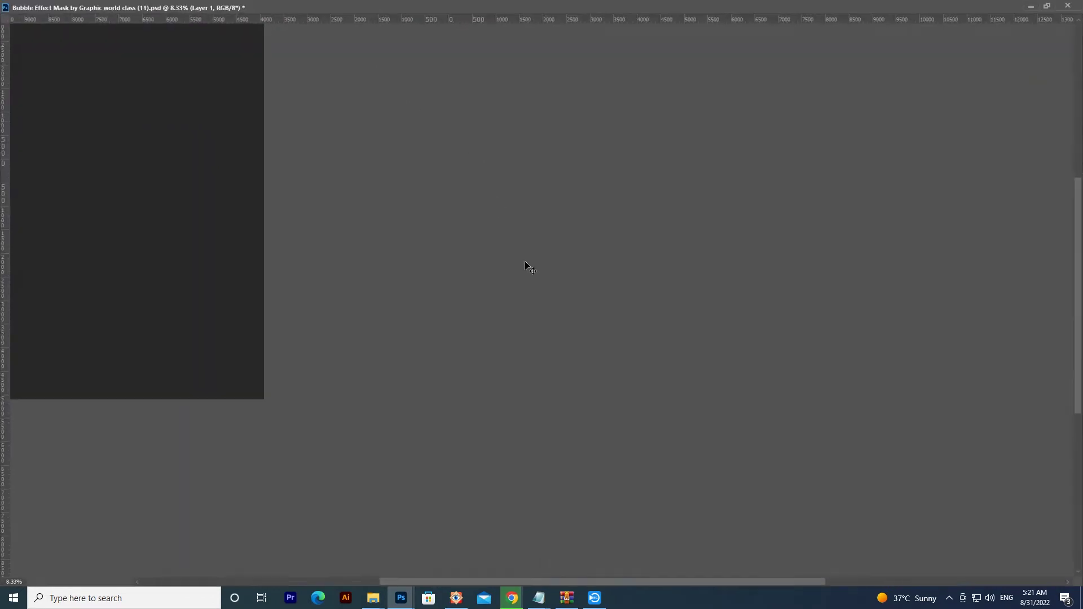
drag(755, 347, 455, 252)
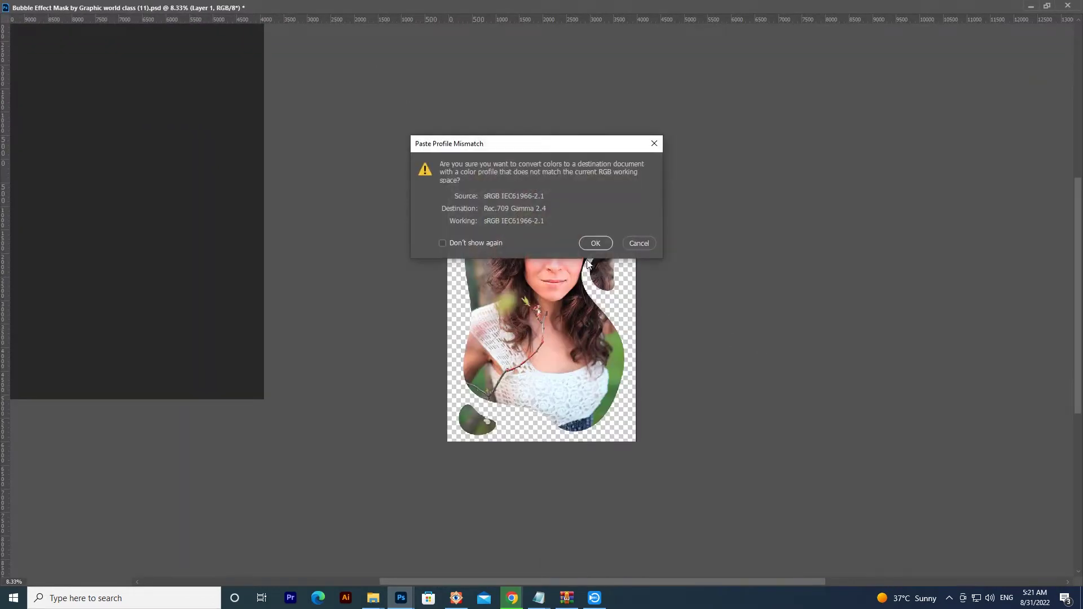
click(595, 244)
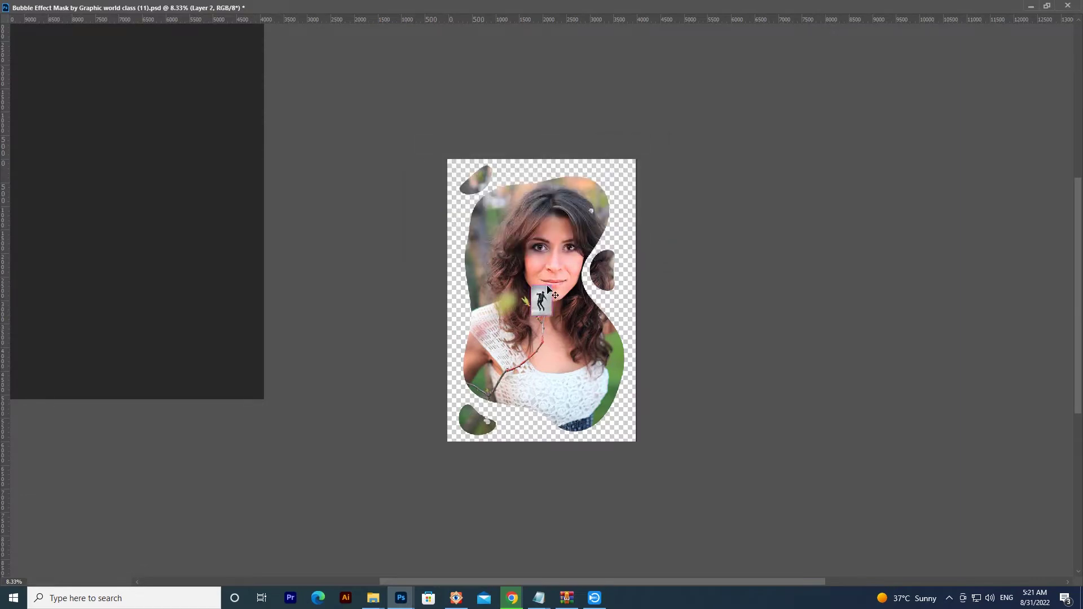
drag(547, 290, 603, 254)
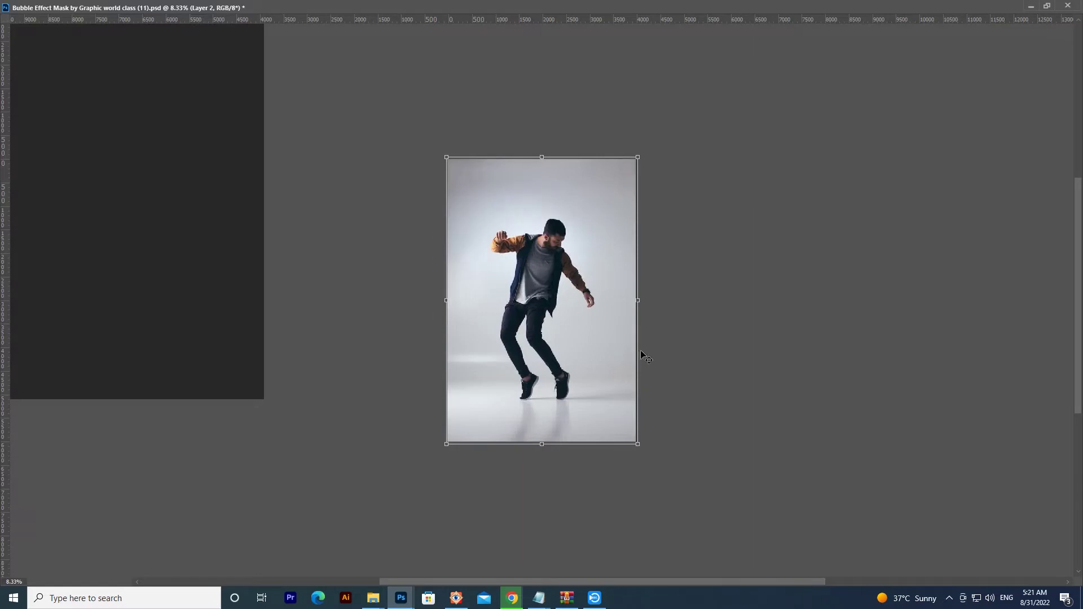
key(ctrl+bracketleft)
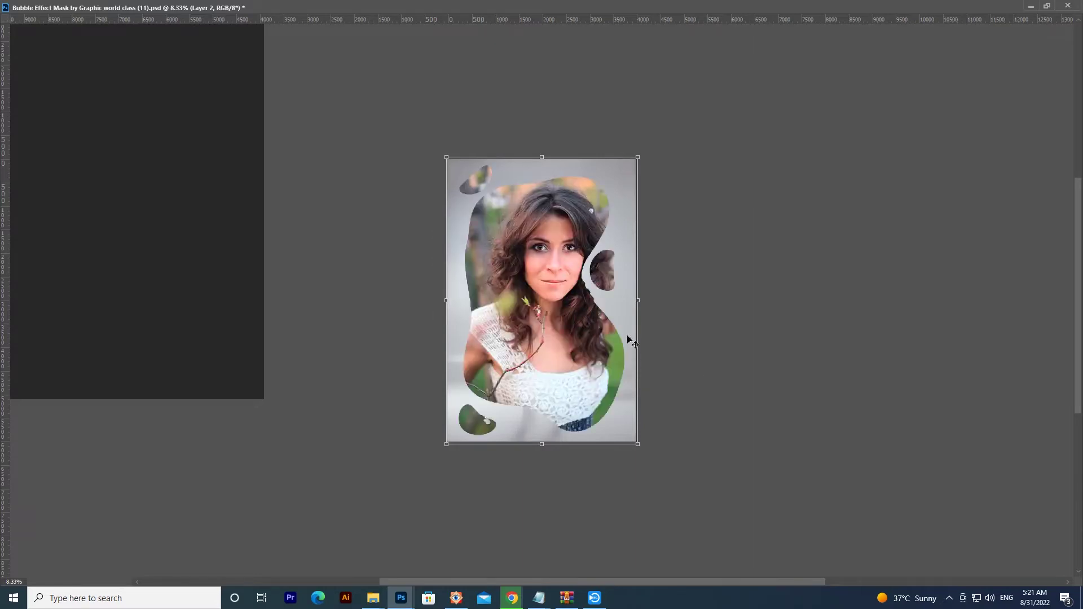
key(Return)
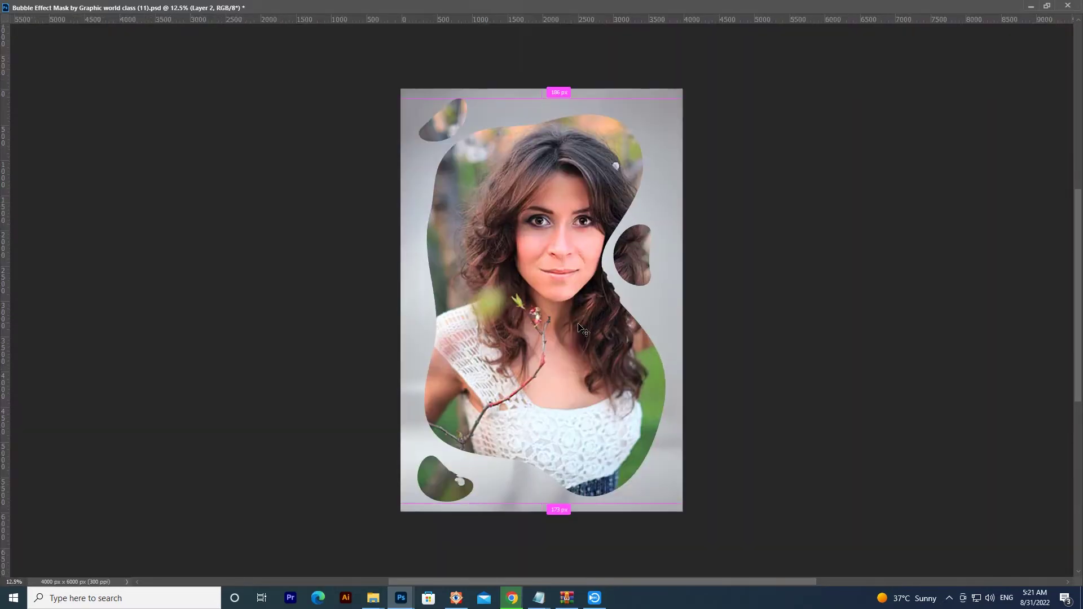
Step: Fit the portrait on screen and cycle back to Standard Screen Mode with panels
key(ctrl+0)
key(ctrl+minus)
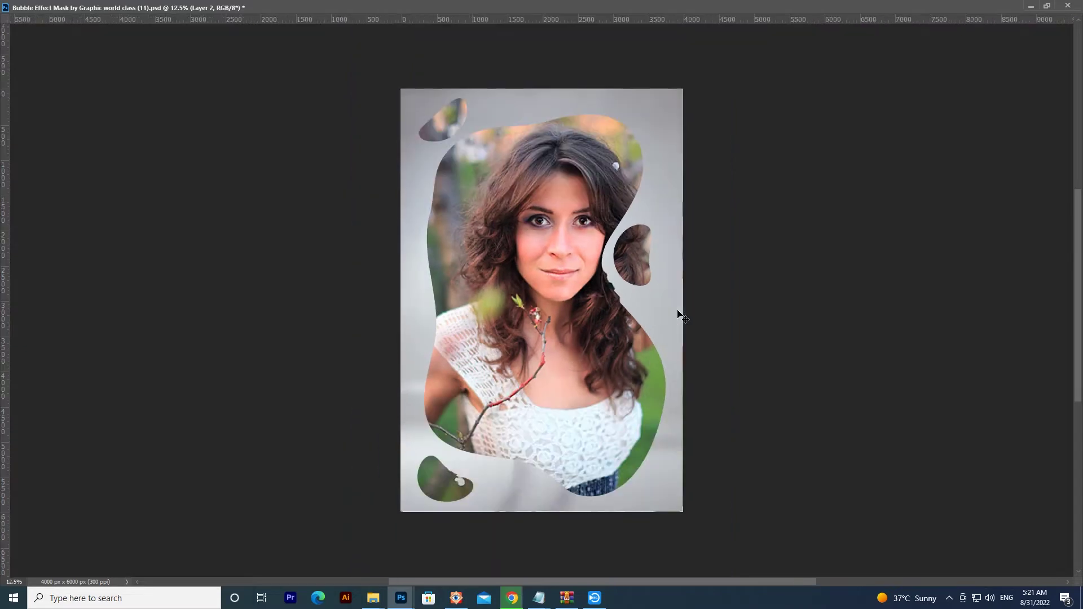
key(f)
key(f)
key(f)
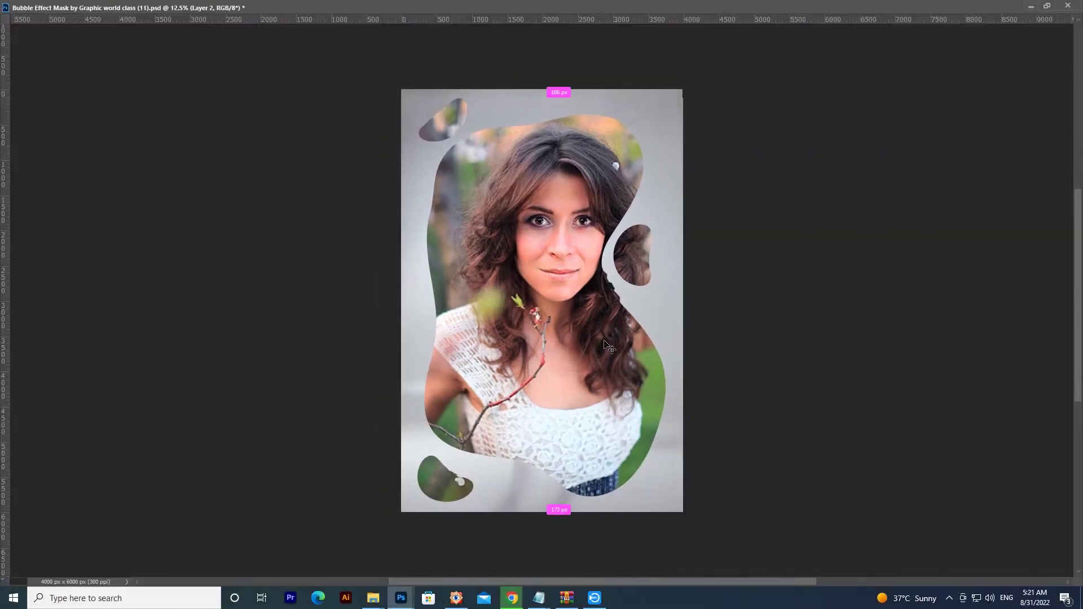
key(ctrl+minus)
key(f)
key(f)
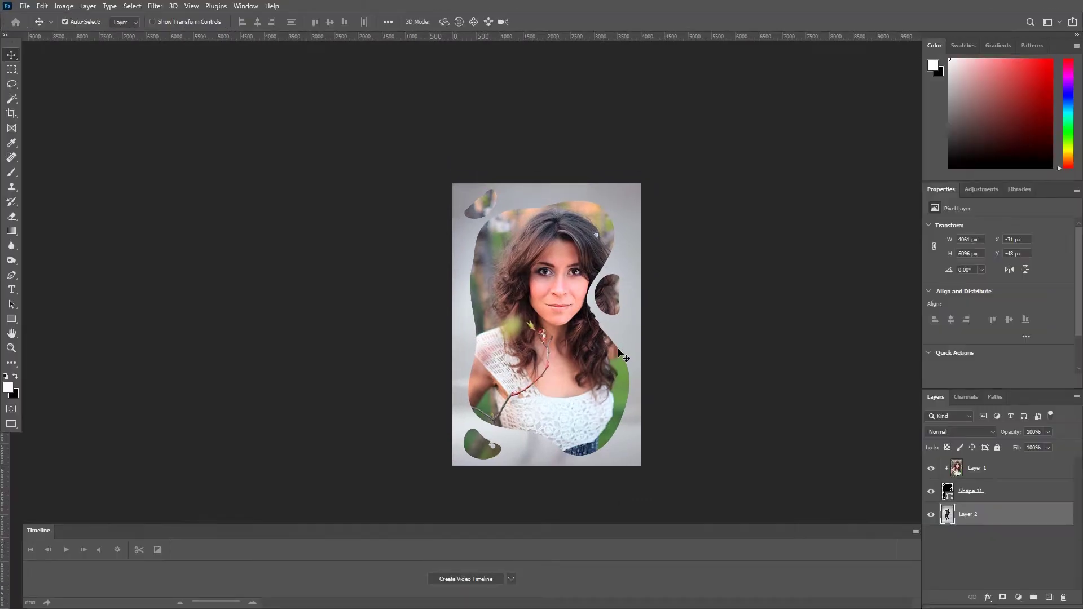
key(f)
key(f)
key(f)
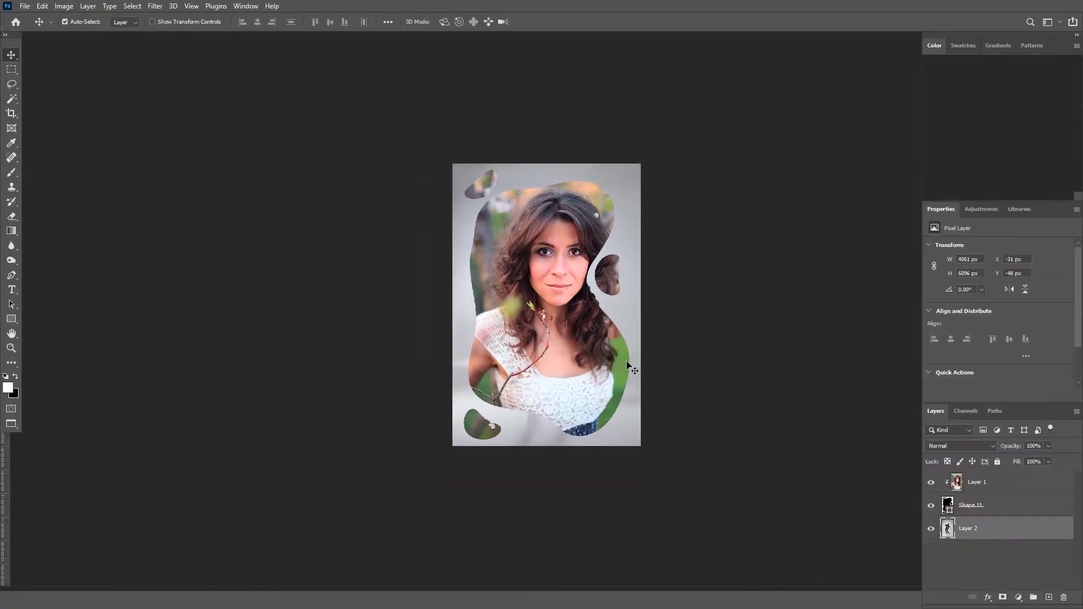
Step: Add a Stroke layer style to the Shape 11 bubble layer and widen it
click(968, 509)
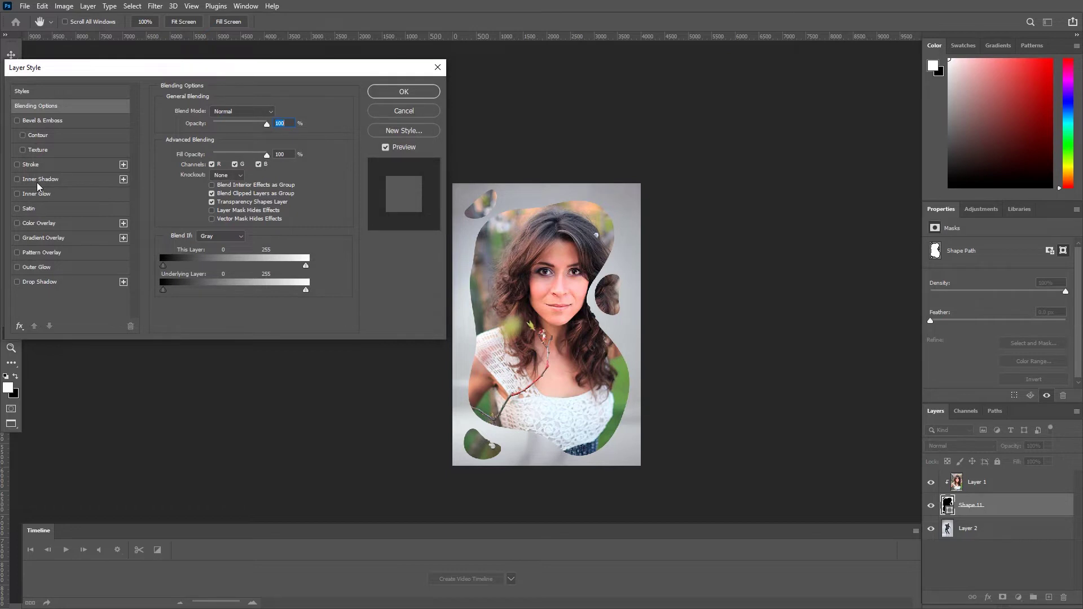
click(50, 164)
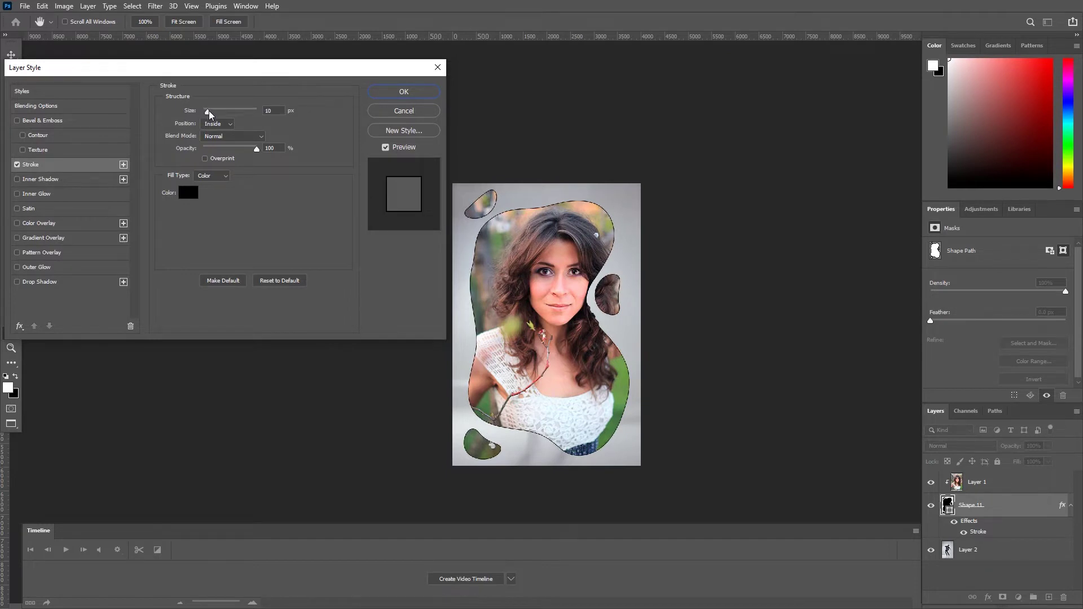
drag(205, 111, 216, 111)
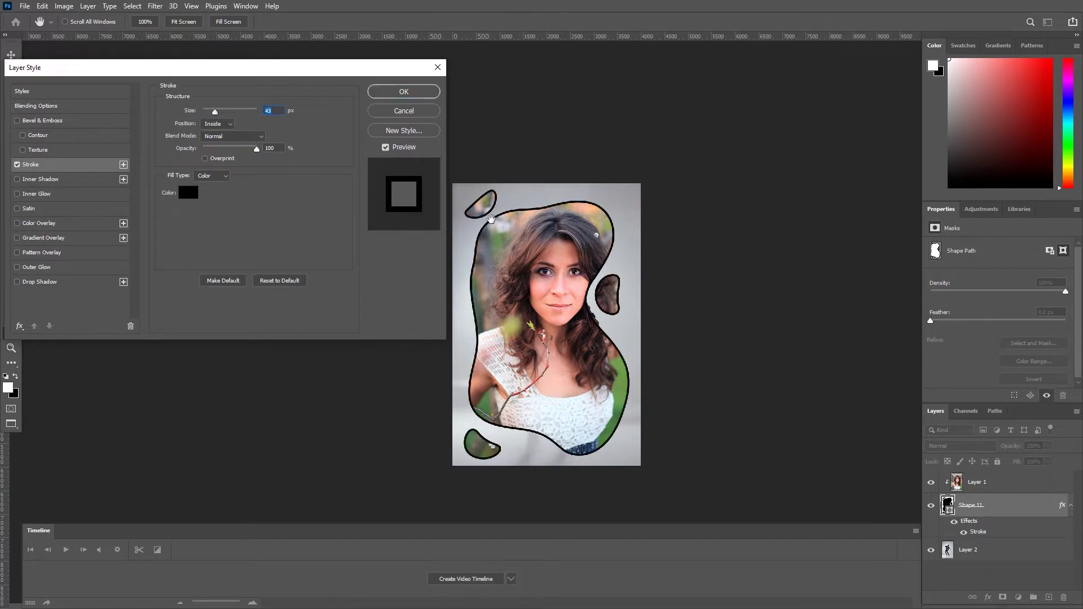
Step: Set the stroke colour to dark crimson #91072b
click(187, 192)
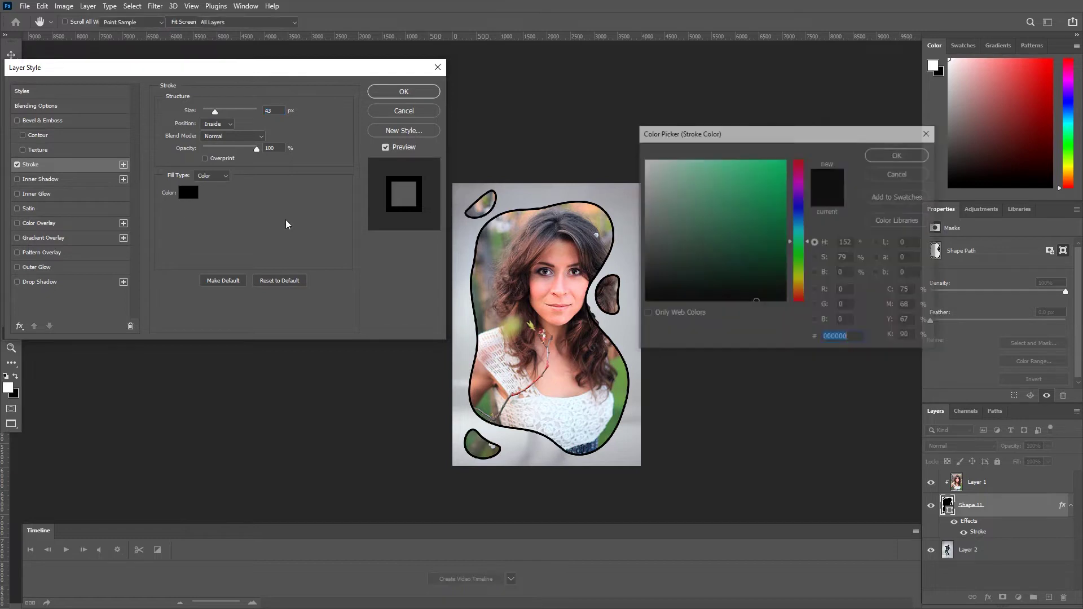
click(802, 173)
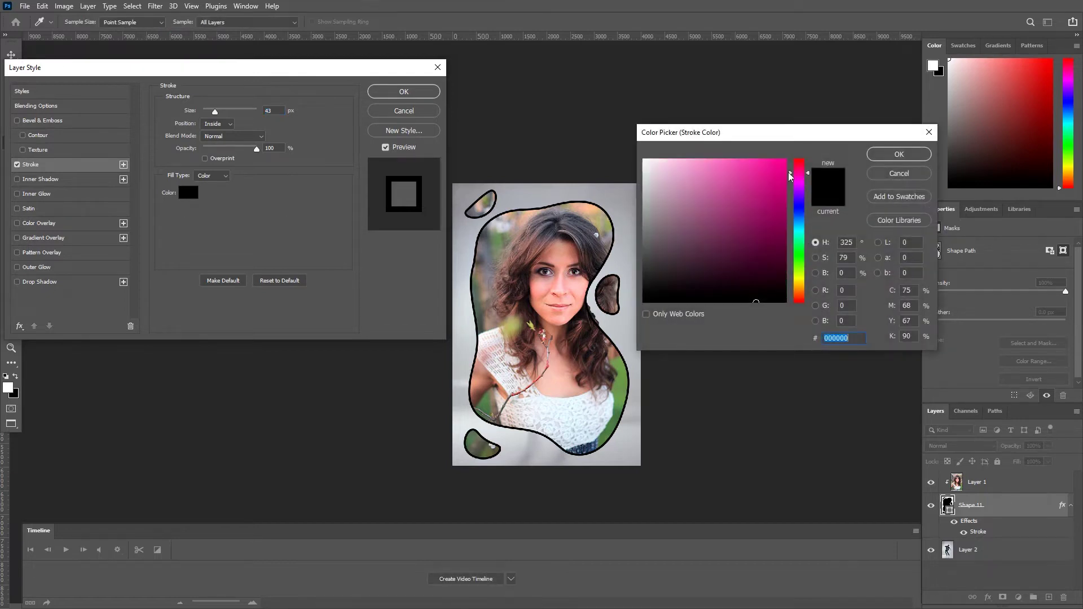
click(775, 186)
drag(803, 176, 803, 165)
click(780, 207)
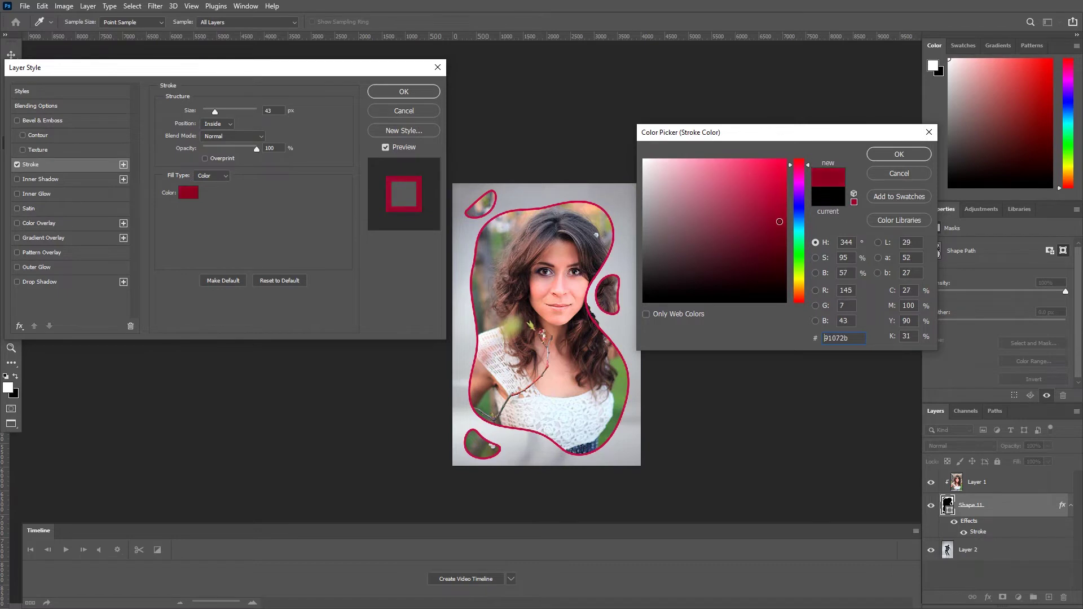
key(Return)
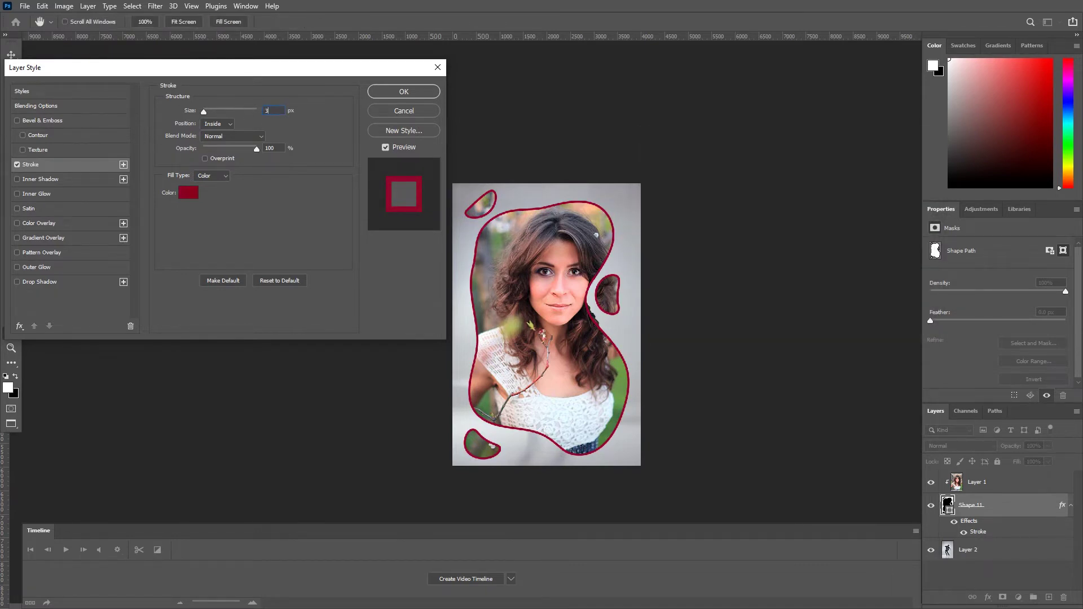
Step: Set the stroke size to 30 px and apply the stroke
text(0)
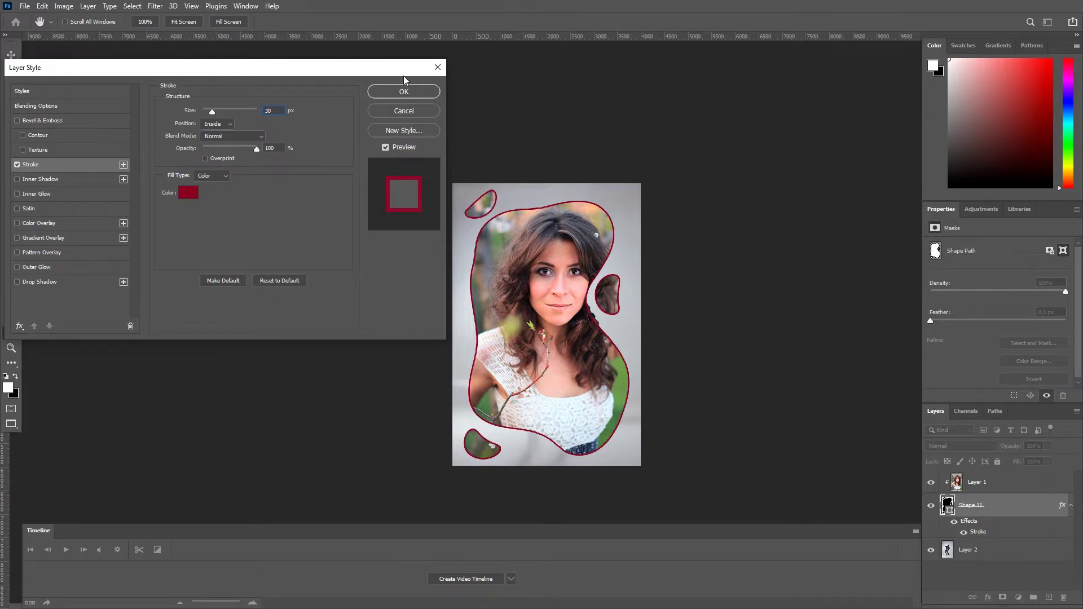
click(405, 92)
key(ctrl+plus)
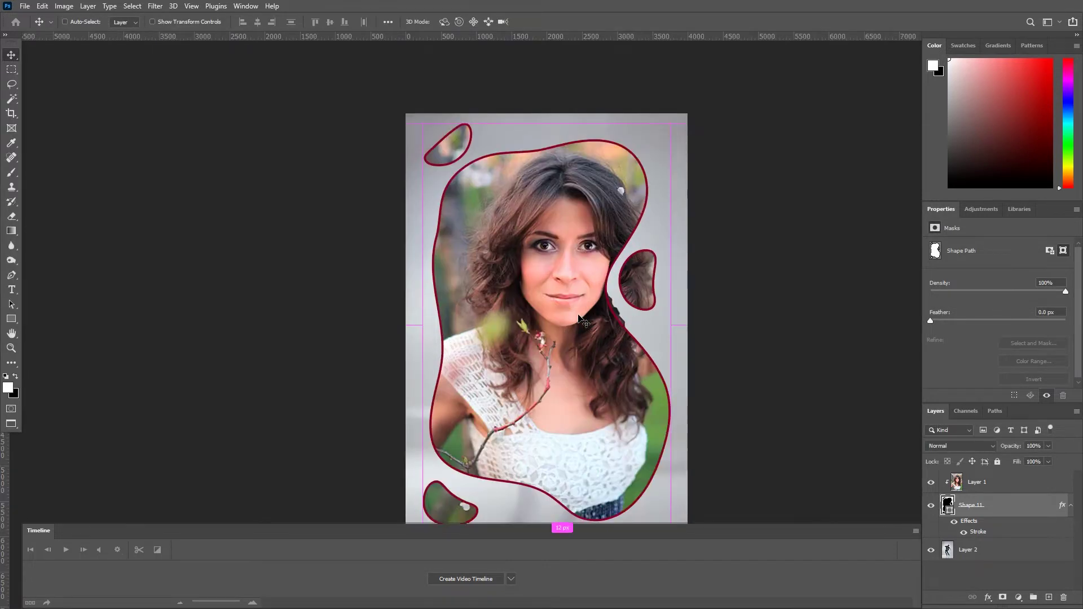
Step: Move Layer 1's bride photo to X -2587 px, Y 0 px inside the bubble
key(z)
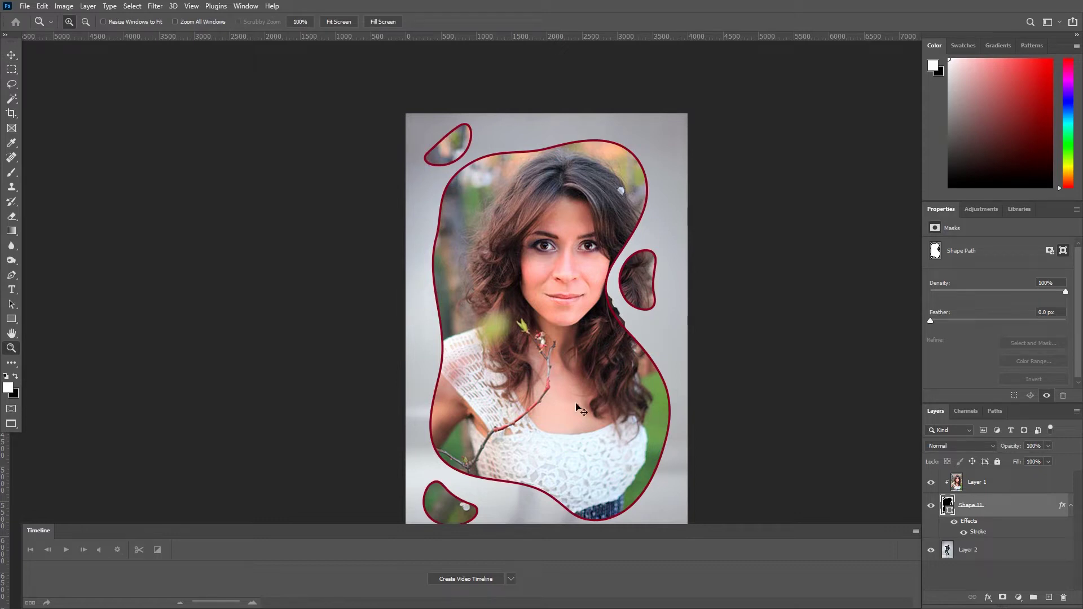
key(ctrl+minus)
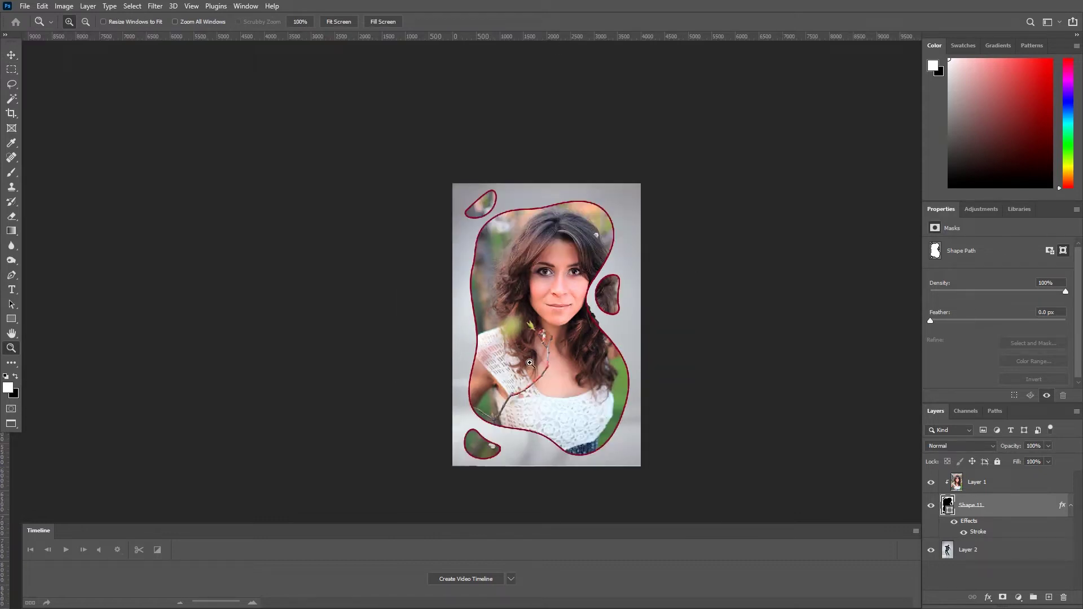
key(v)
click(537, 301)
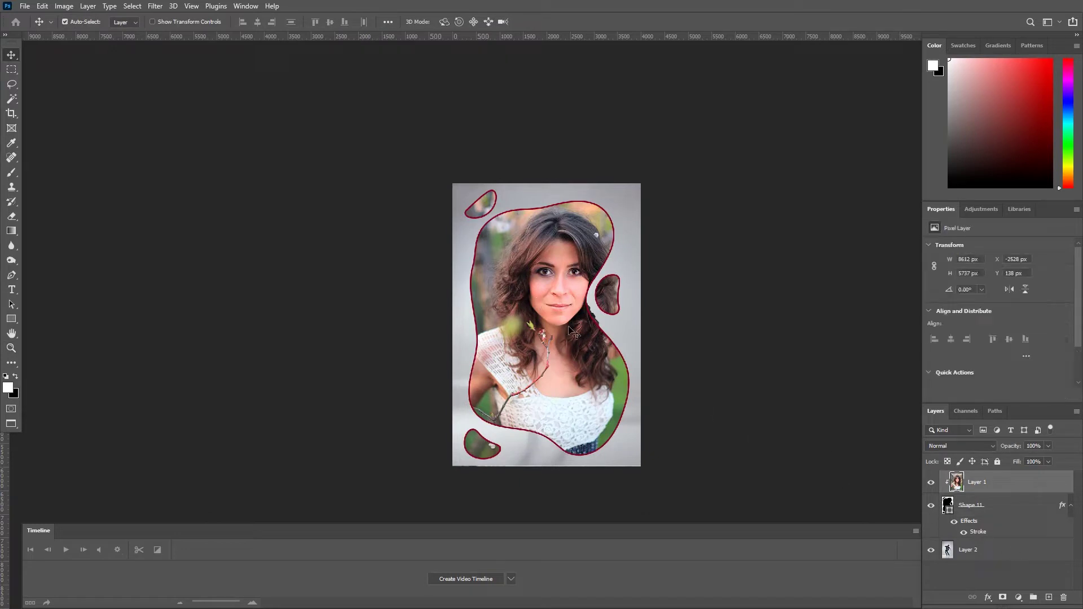
drag(560, 320, 549, 320)
mouse_move(524, 319)
mouse_down()
mouse_move(561, 318)
mouse_move(563, 309)
mouse_up()
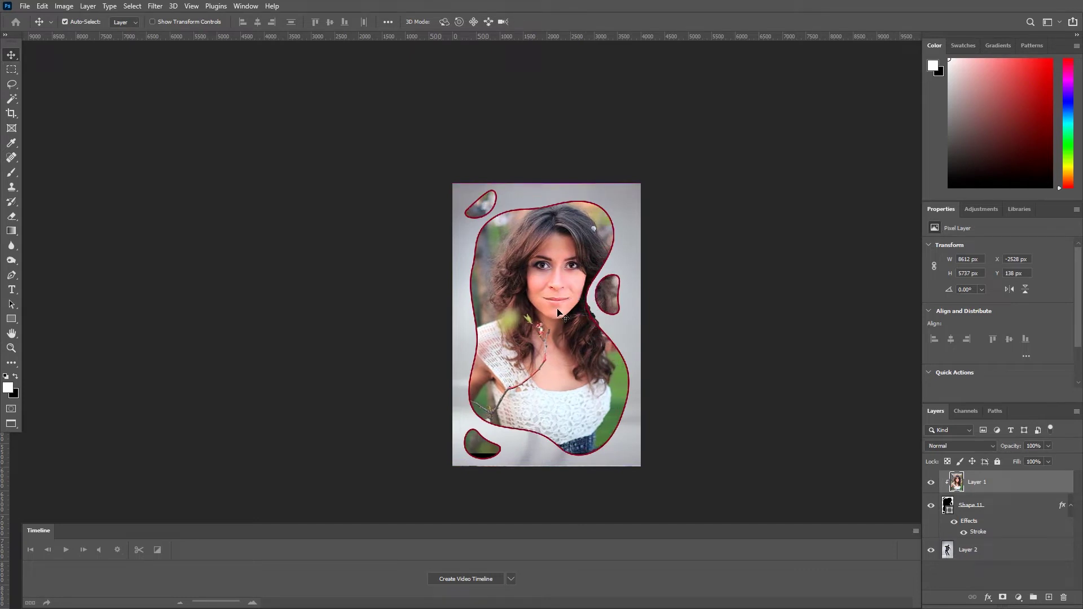
key(ctrl+minus)
key(ctrl+minus)
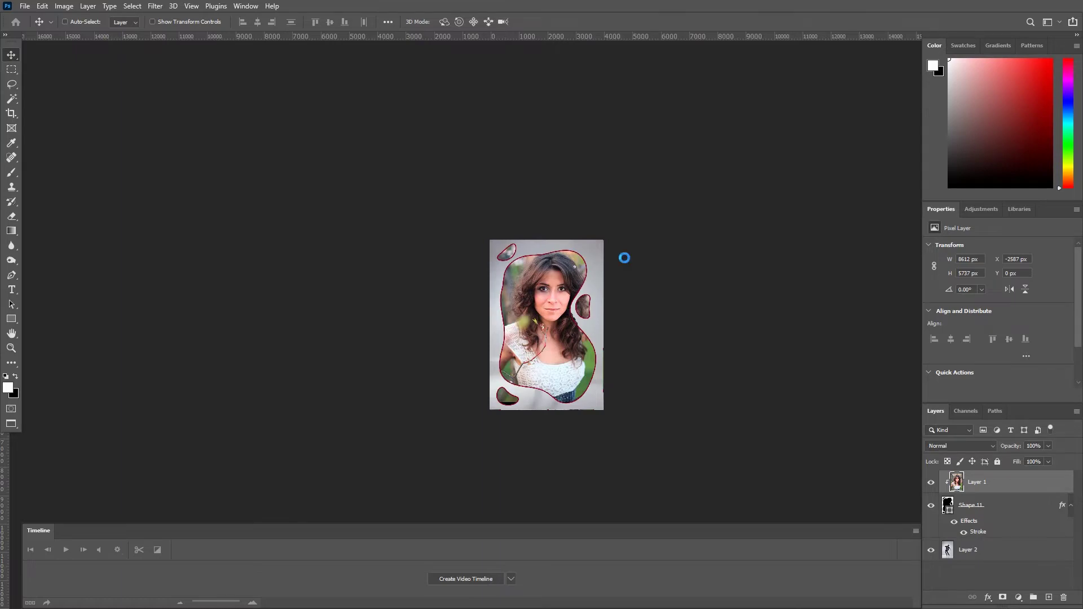
key(ctrl+o)
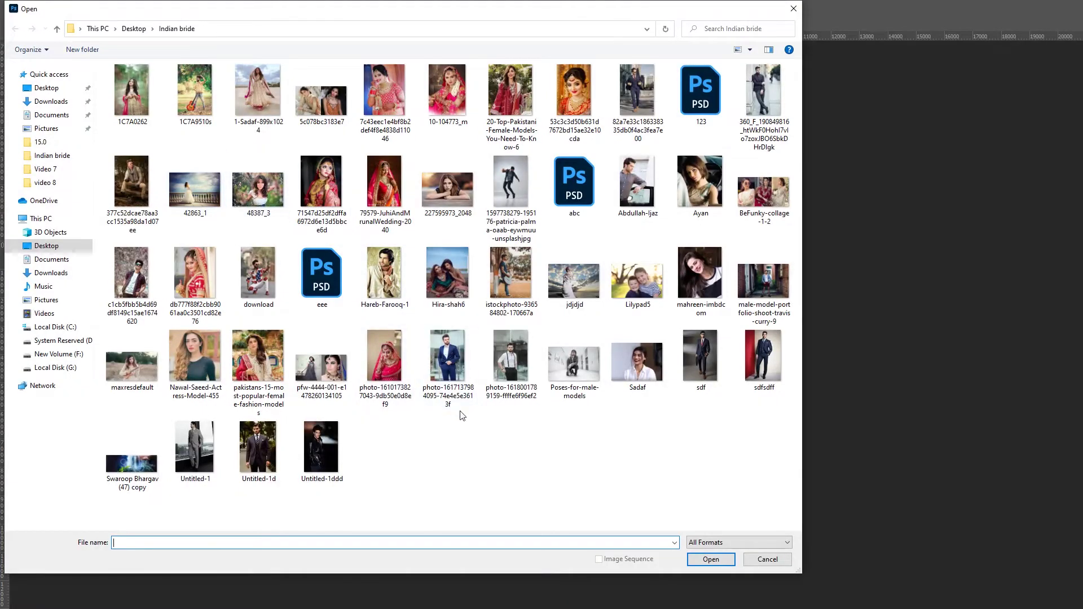
Step: Open the waterfall couple banner and resample it to 300 ppi, 2667 × 888 px
double_click(125, 468)
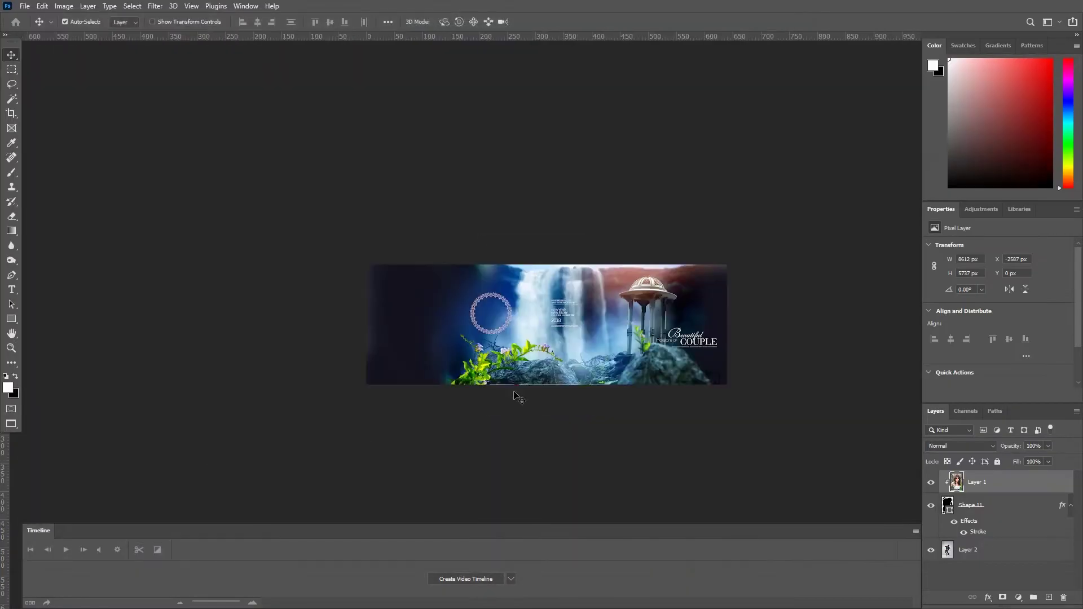
click(64, 7)
click(85, 90)
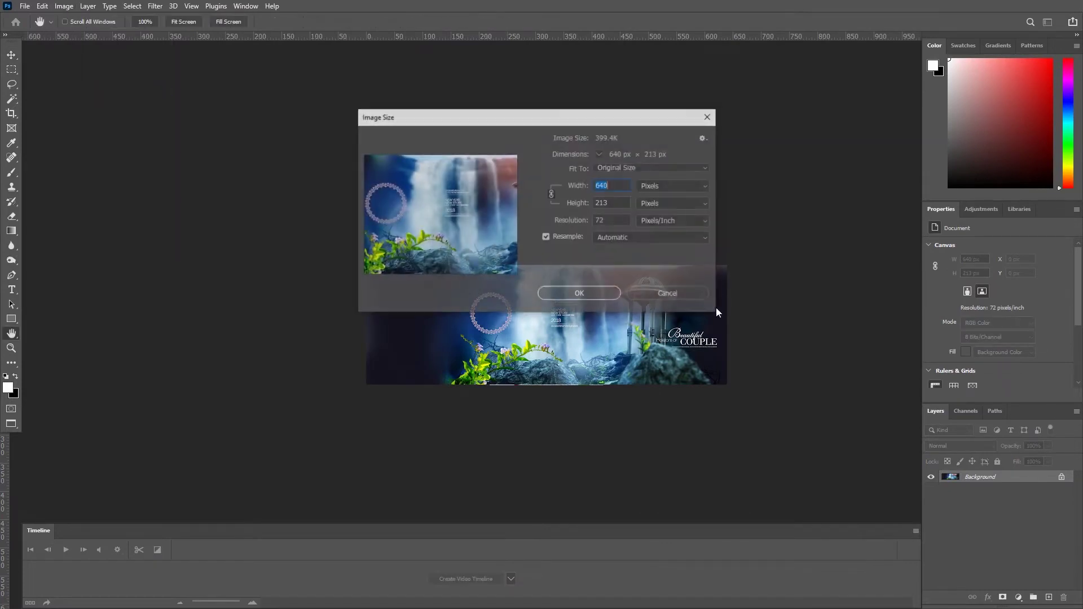
double_click(610, 221)
text(300)
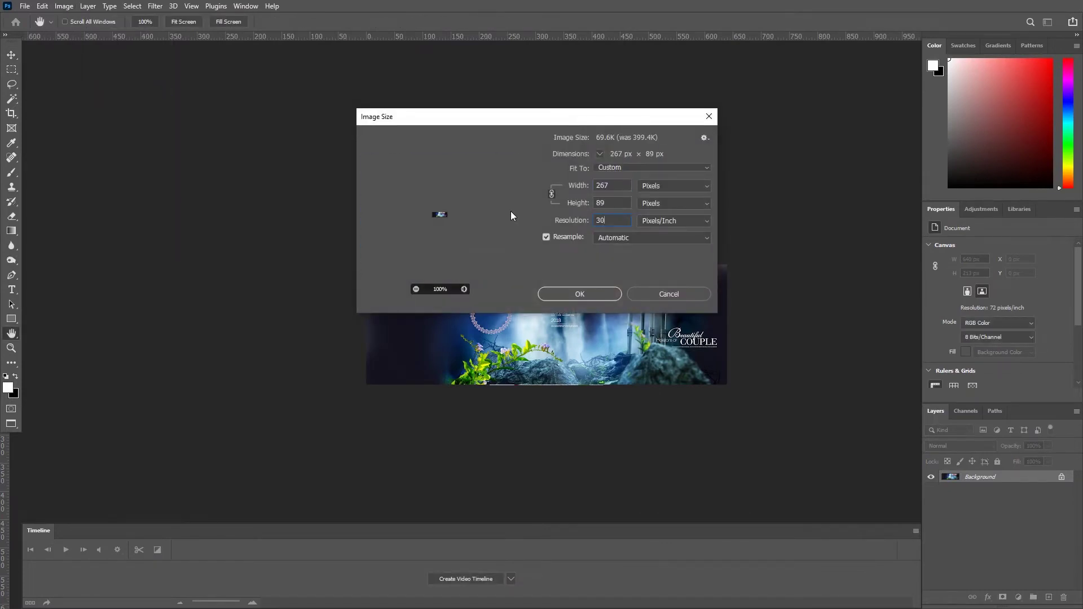
key(Return)
key(ctrl+minus)
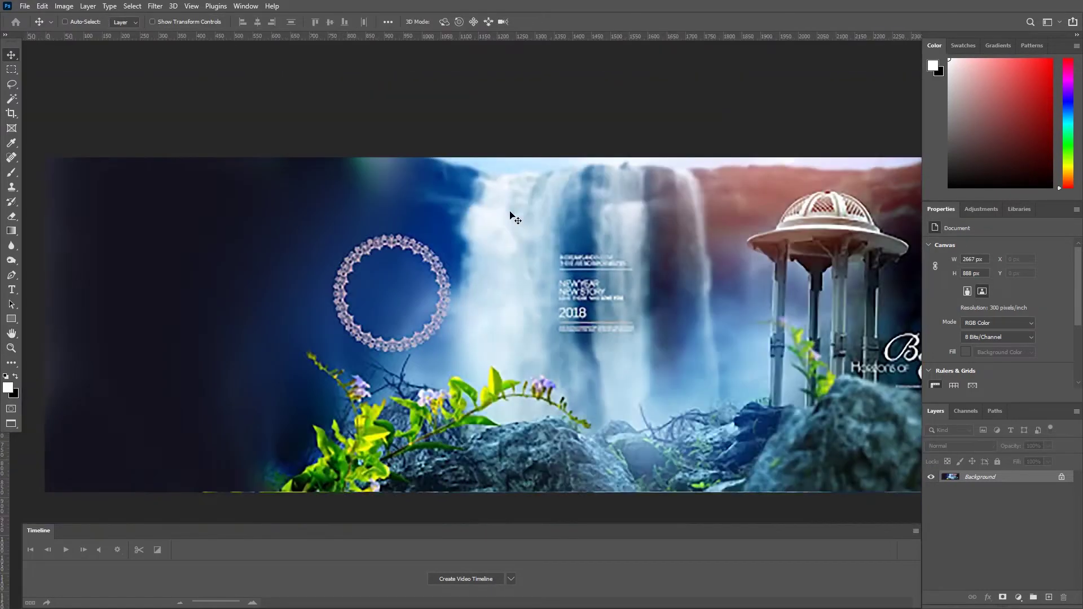
key(ctrl+minus)
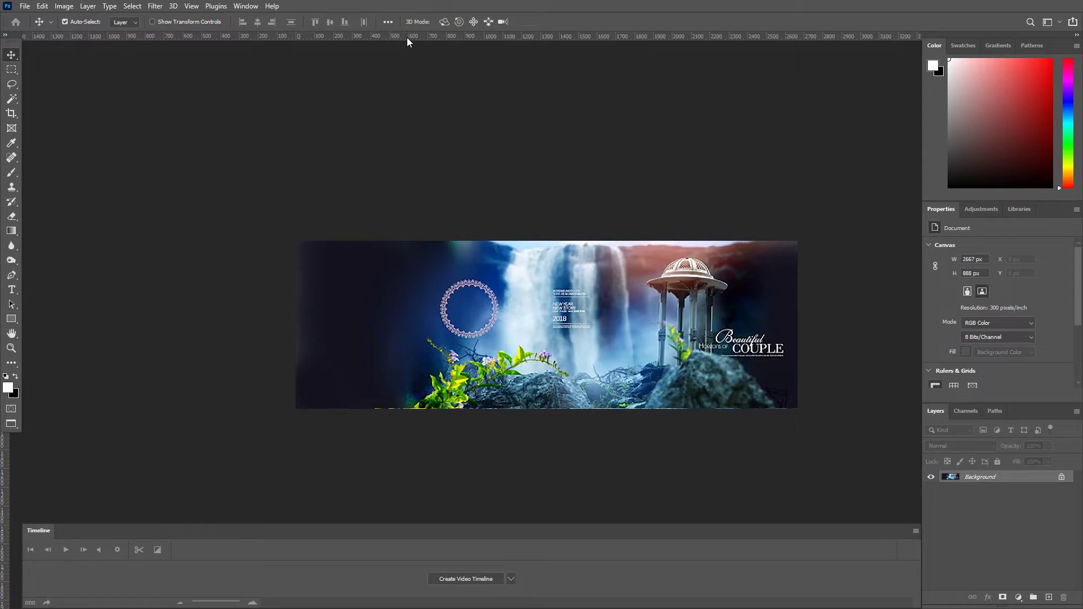
Step: Add a guide to the banner and tear it off into a floating window
drag(407, 37, 429, 130)
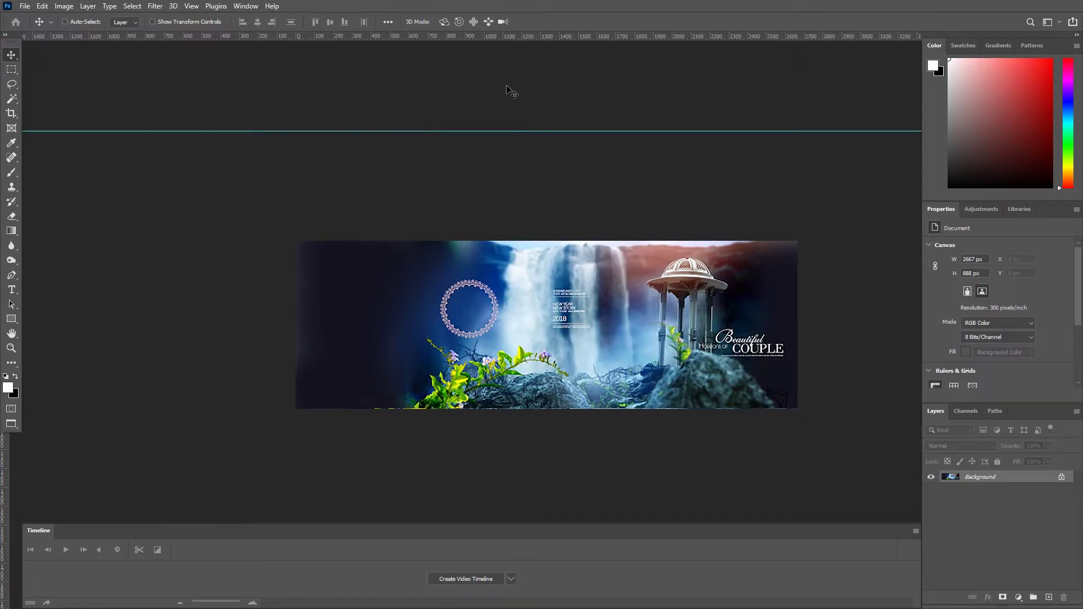
key(f)
mouse_move(374, 23)
mouse_down()
mouse_move(561, 99)
mouse_move(244, 97)
mouse_up()
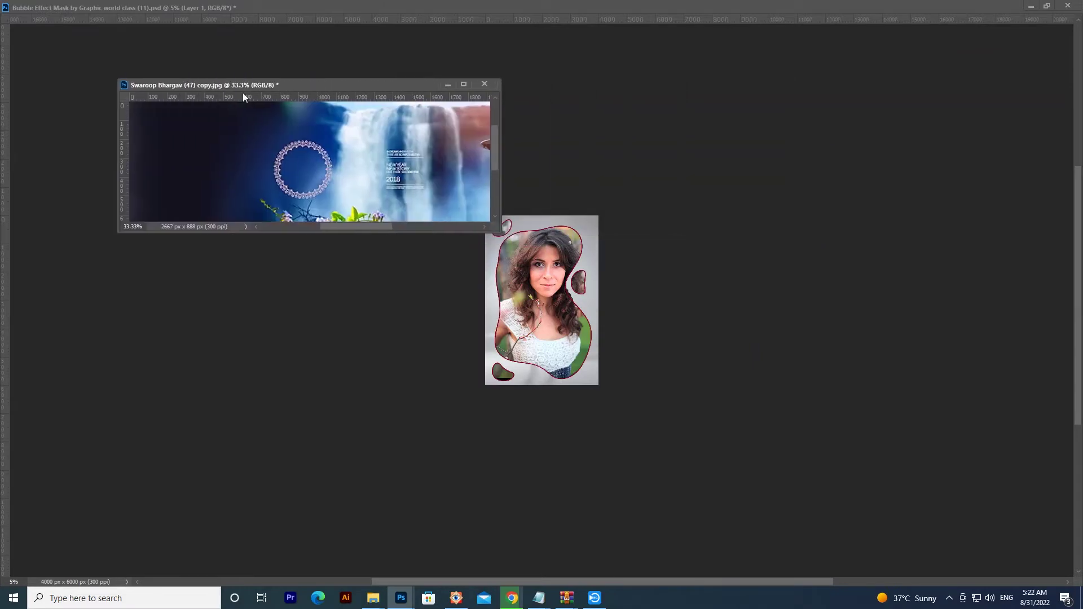
scroll(412, 179, down, 3)
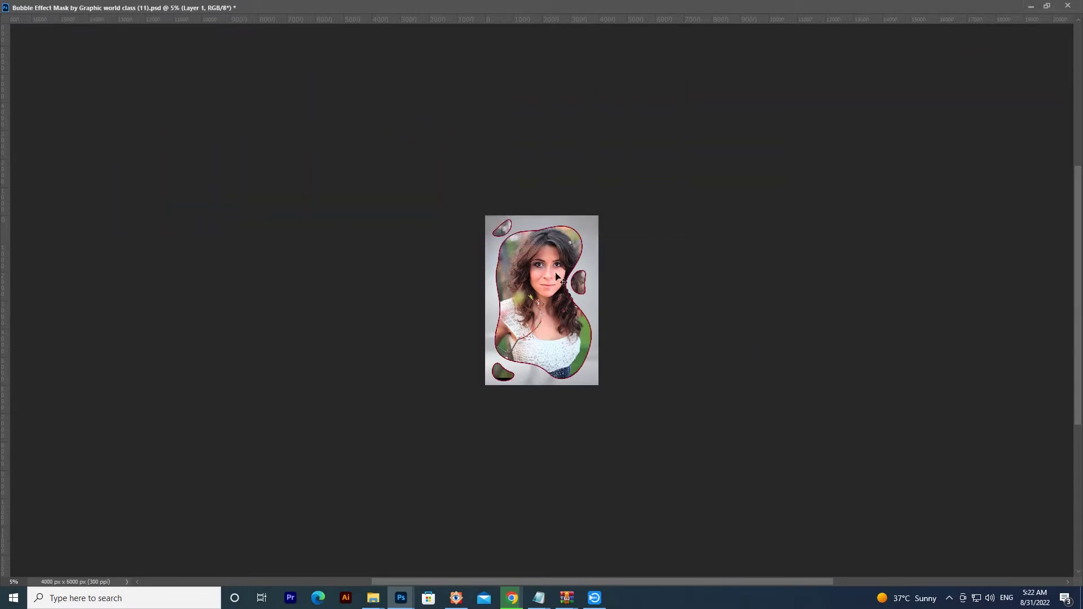
Step: Undo the stray guide and show the portrait document full-screen on black
drag(242, 20, 314, 89)
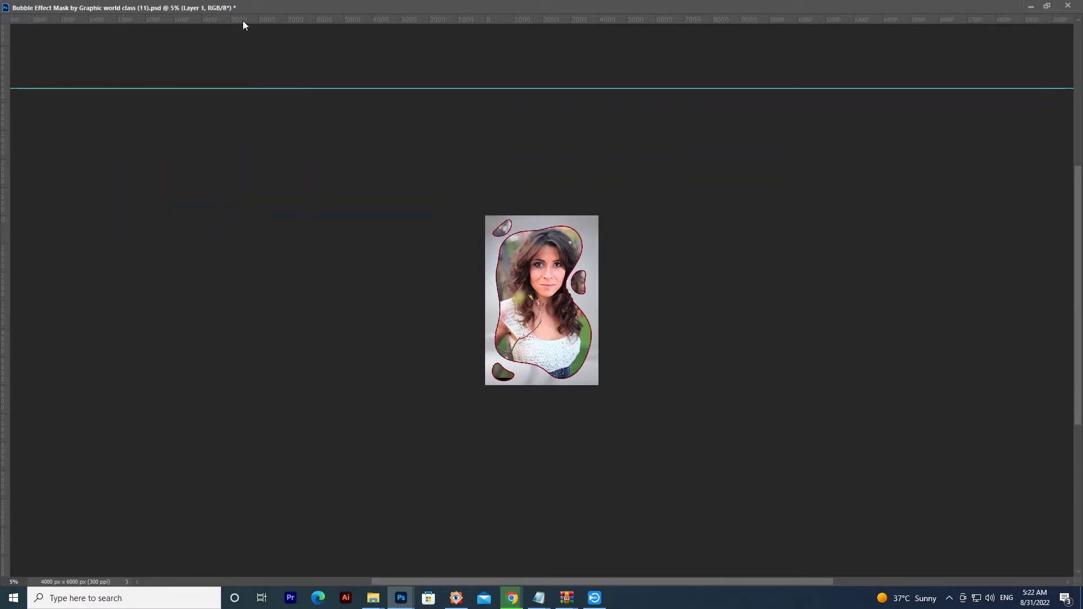
key(ctrl+z)
key(f)
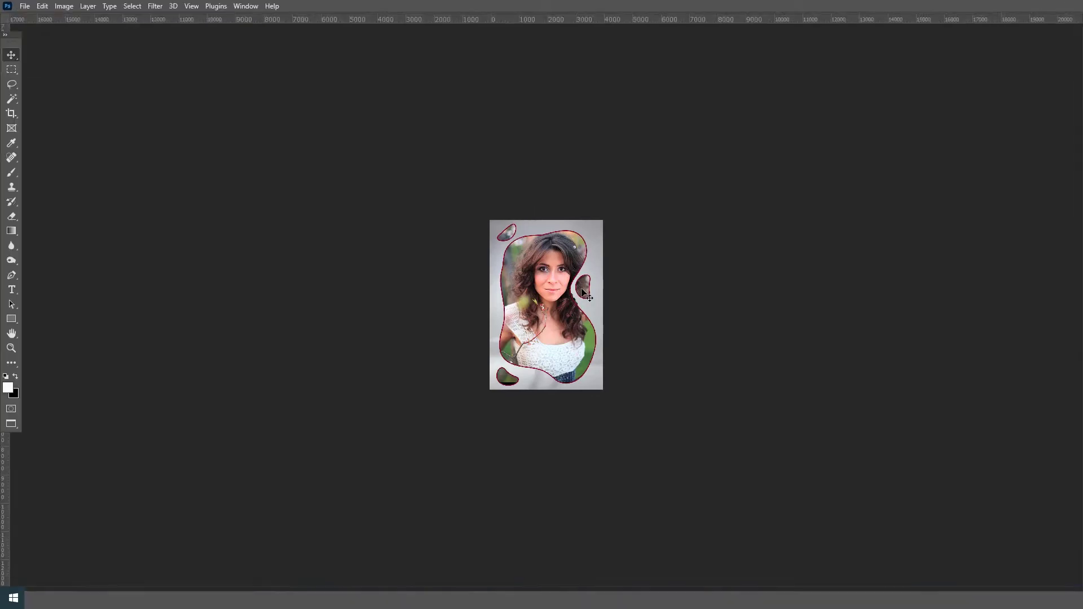
key(f)
key(Tab)
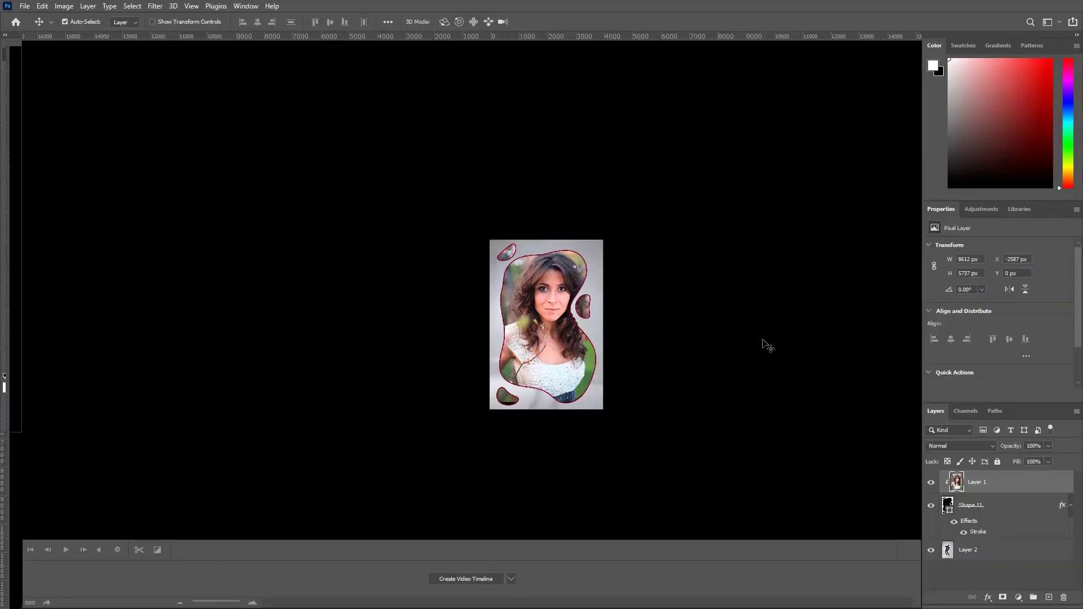
Step: Merge the Shape 11 bubble layer with portrait Layer 1 and copy the merged layer
click(974, 508)
click(994, 489)
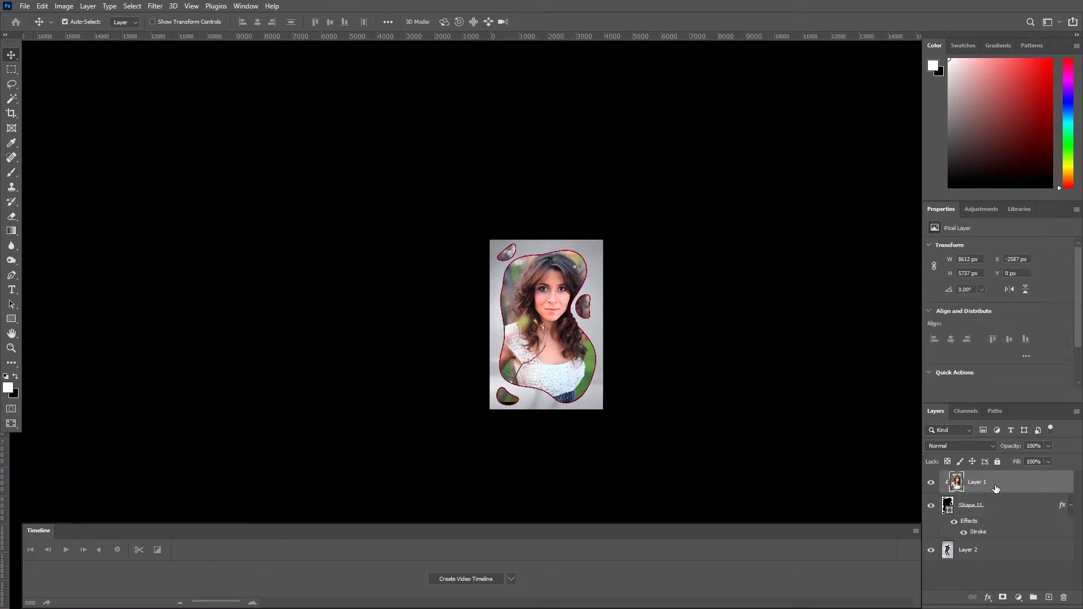
shift+click(1007, 507)
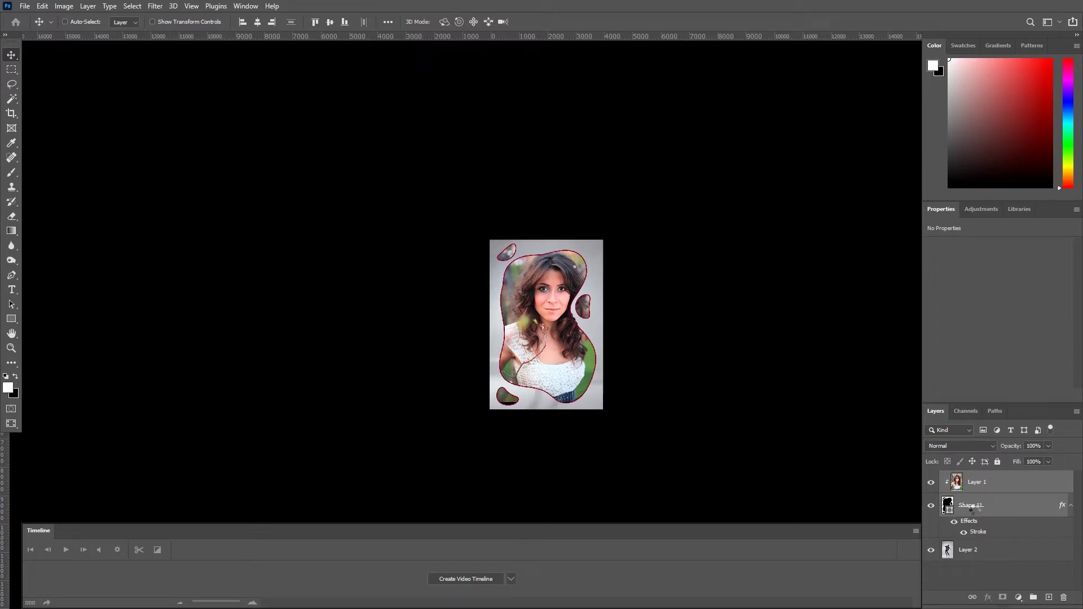
key(ctrl+e)
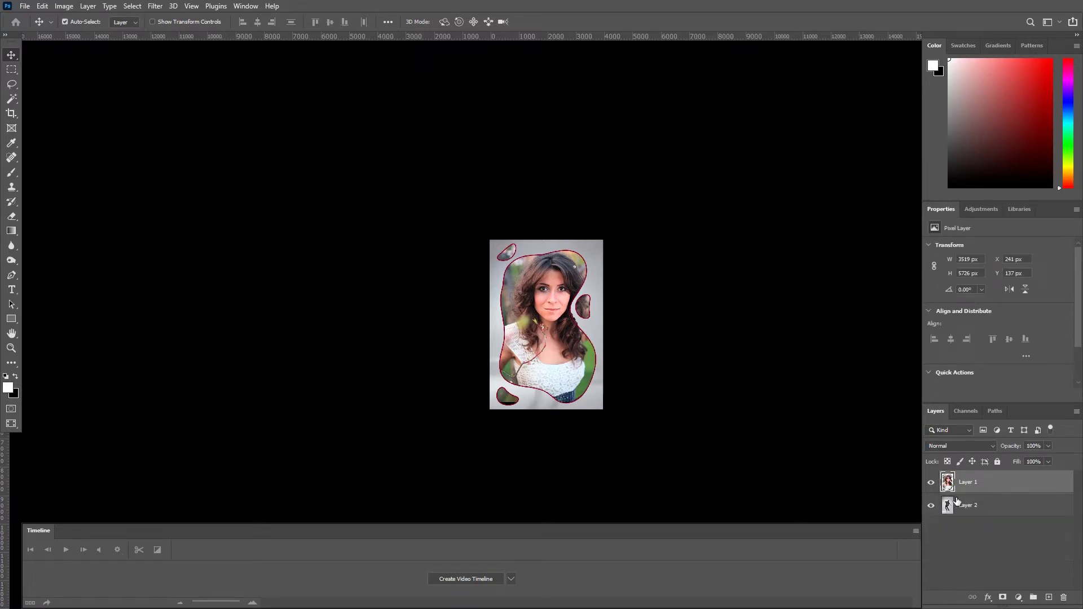
key(ctrl)
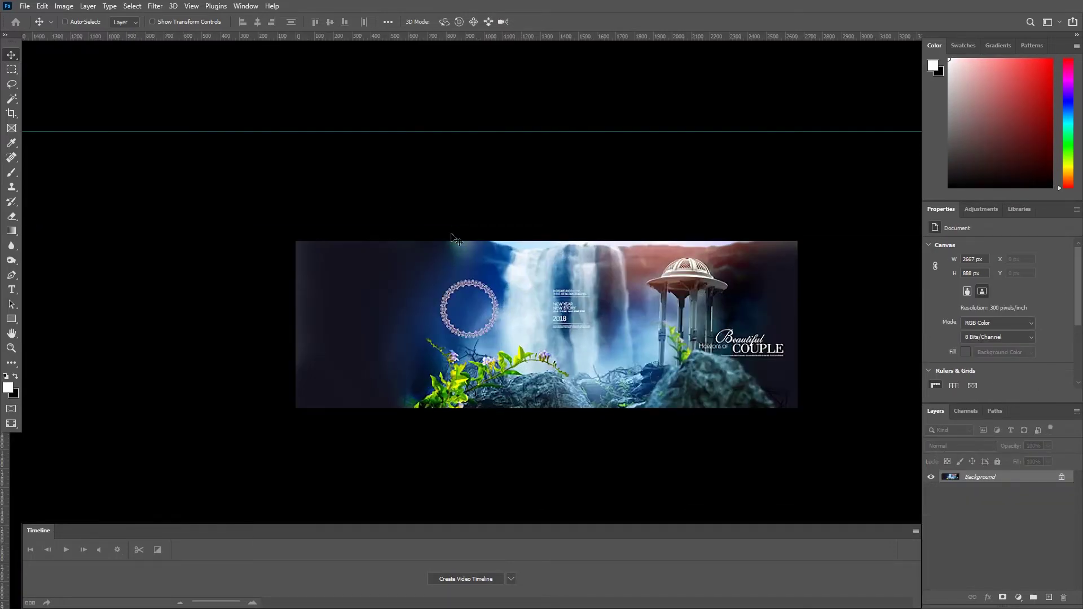
Step: Paste the bubble portrait into the waterfall banner and shrink it to about 28%
key(ctrl+v)
key(ctrl+t)
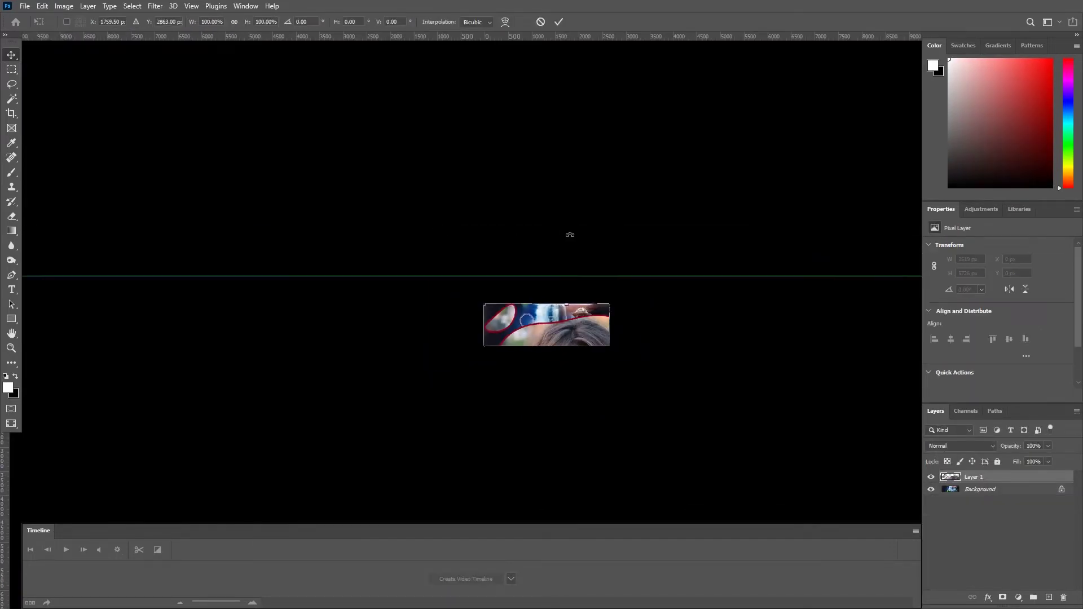
mouse_move(650, 304)
mouse_down()
mouse_move(592, 388)
mouse_move(538, 302)
mouse_move(534, 325)
mouse_move(509, 325)
mouse_up()
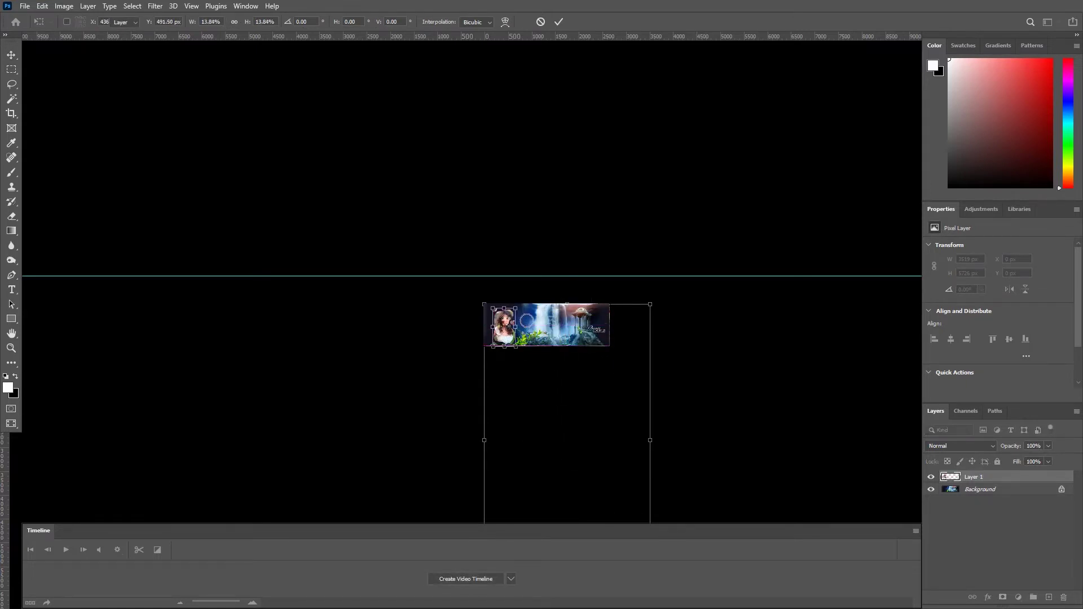
key(Return)
Step: Place the portrait at the banner's left side, then close the banner without saving
key(ctrl+0)
mouse_move(253, 268)
mouse_down()
mouse_move(271, 295)
mouse_move(460, 357)
mouse_up()
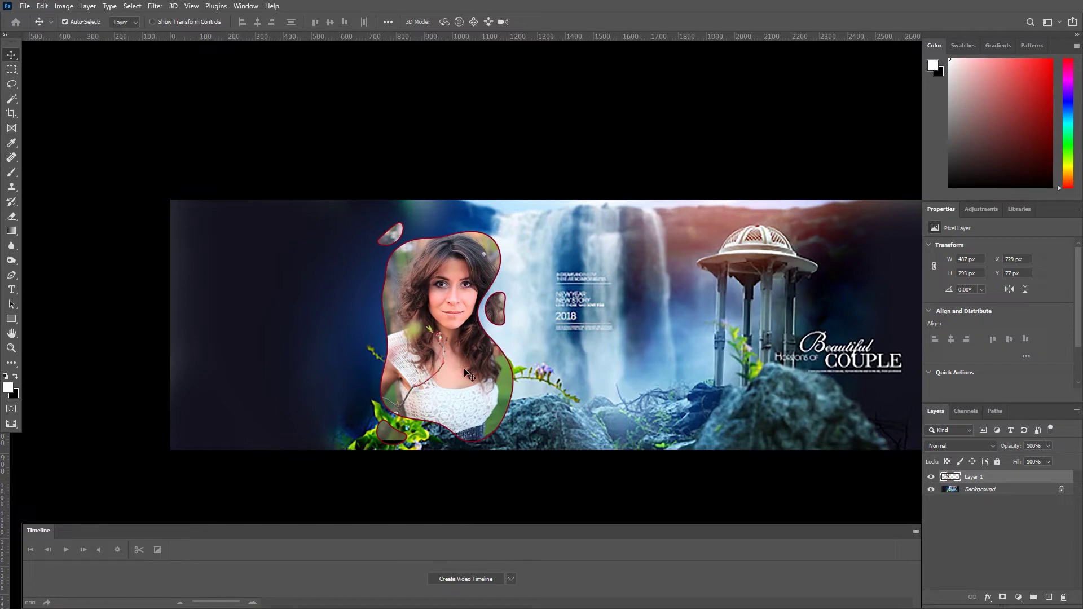
drag(468, 358, 473, 344)
drag(462, 389, 272, 372)
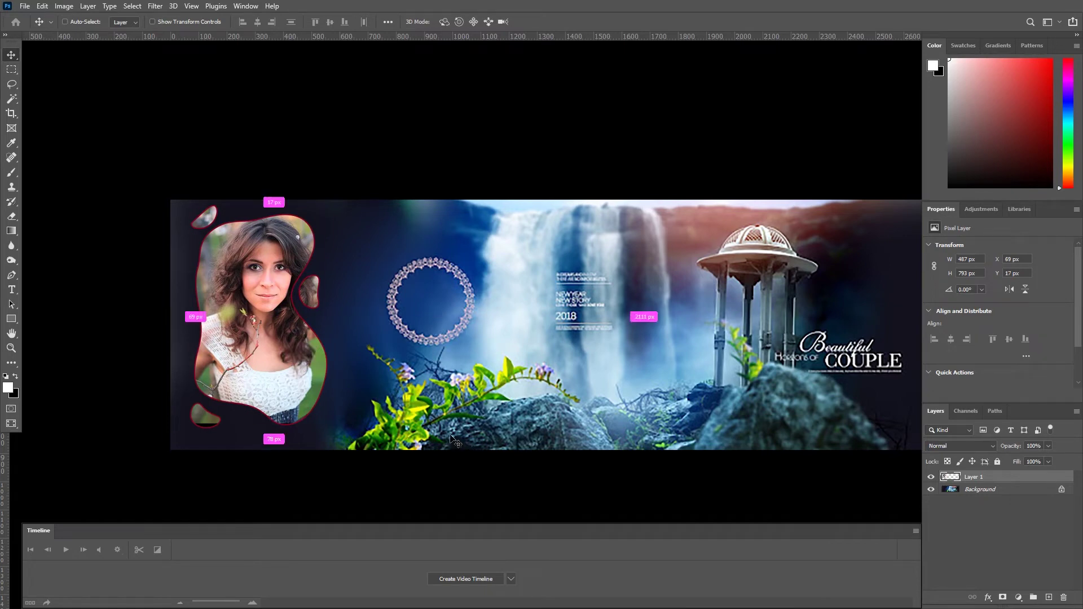
key(ctrl+w)
click(535, 222)
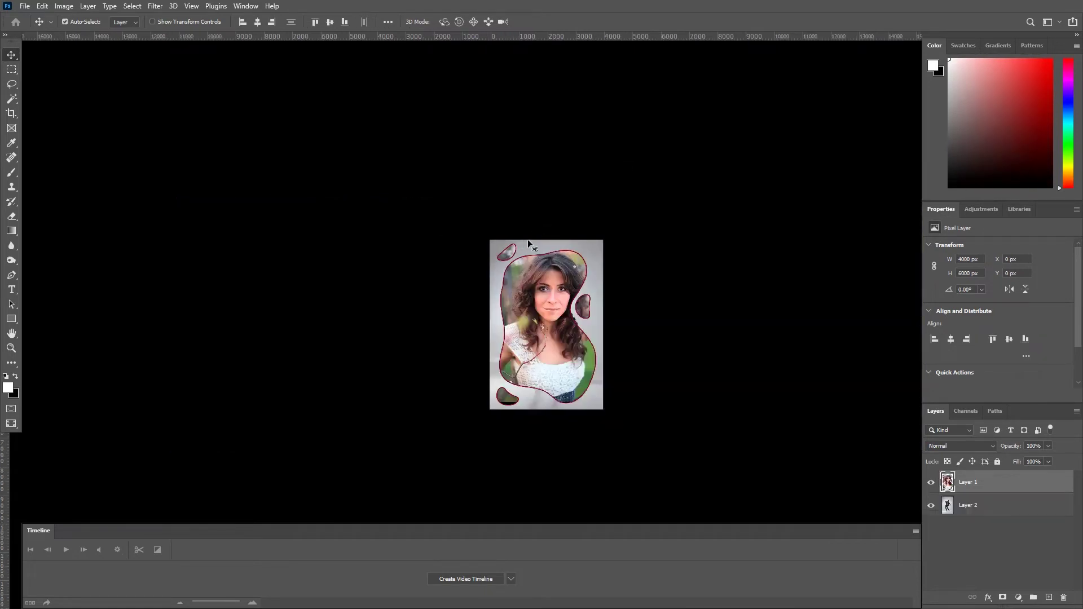
Step: Close the portrait unsaved and open 'Bubble Effect Mask by Graphic world class (36).psd'
key(ctrl+w)
click(536, 222)
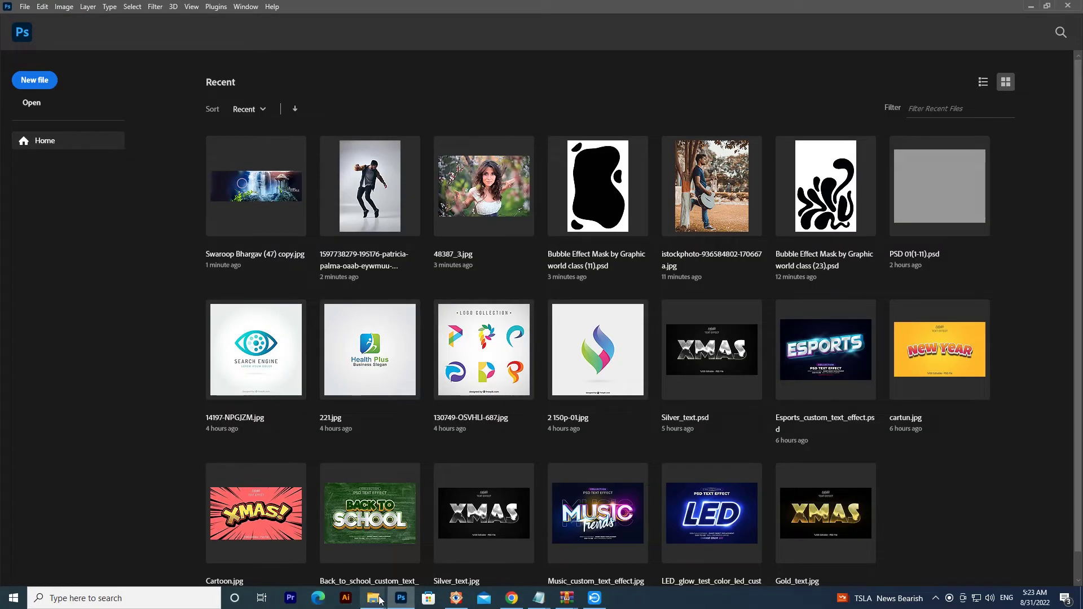
click(538, 525)
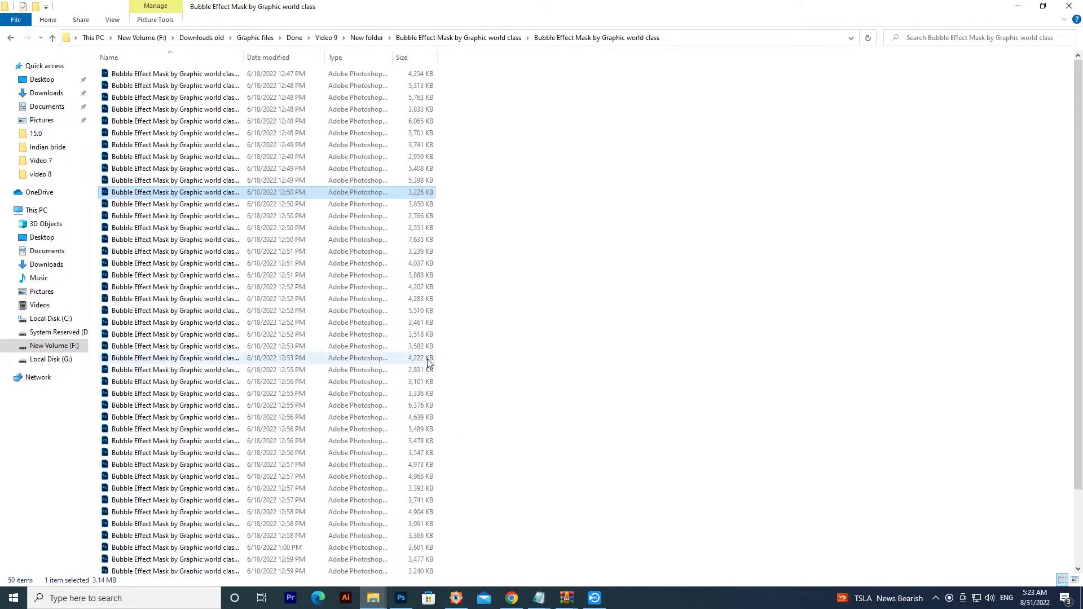
mouse_move(148, 404)
mouse_down()
mouse_move(213, 373)
mouse_move(172, 367)
mouse_up()
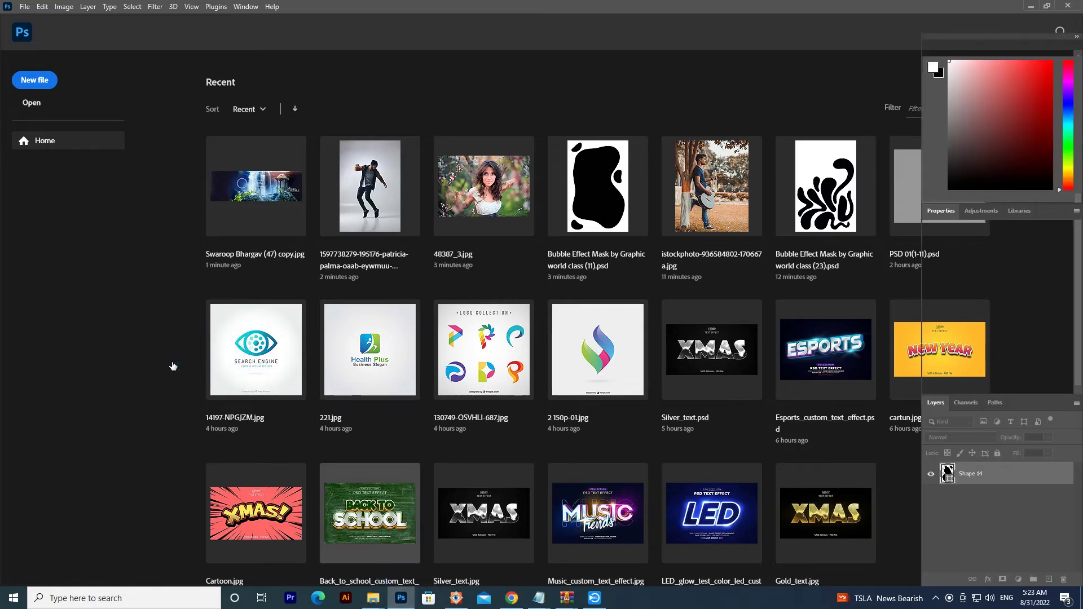
key(ctrl)
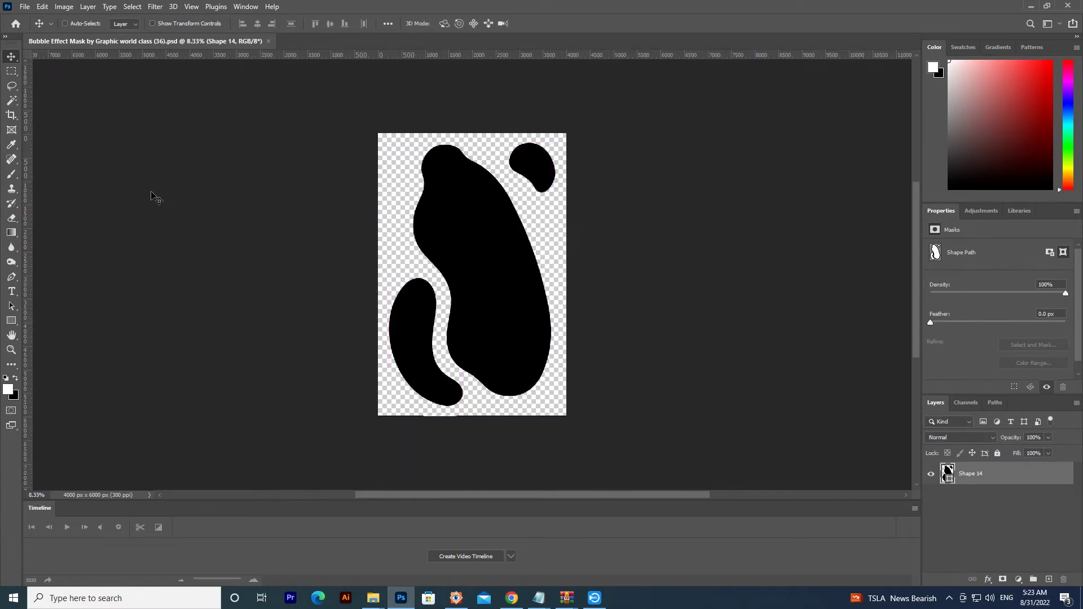
Step: Open the 720×900 red-and-gold bride JPG from the Indian bride folder, copy it, then close it
key(ctrl+o)
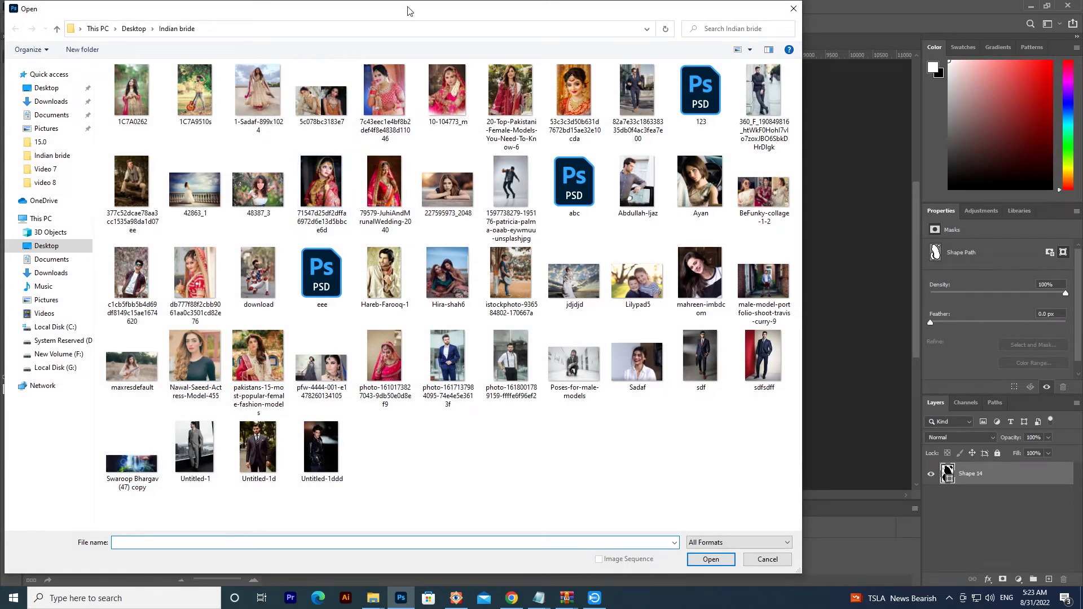
drag(409, 15, 286, 26)
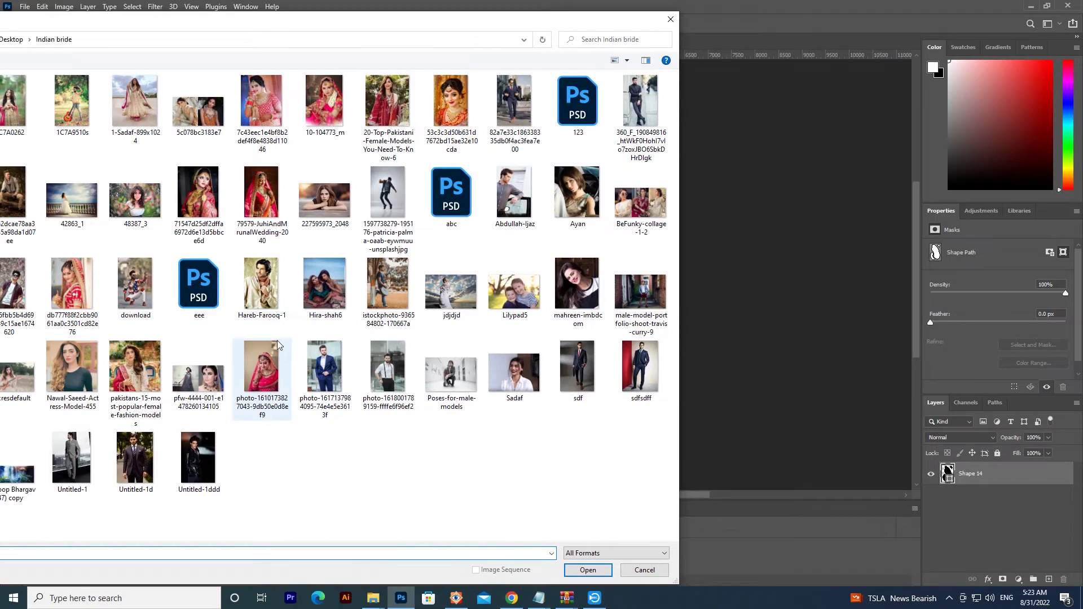
click(140, 373)
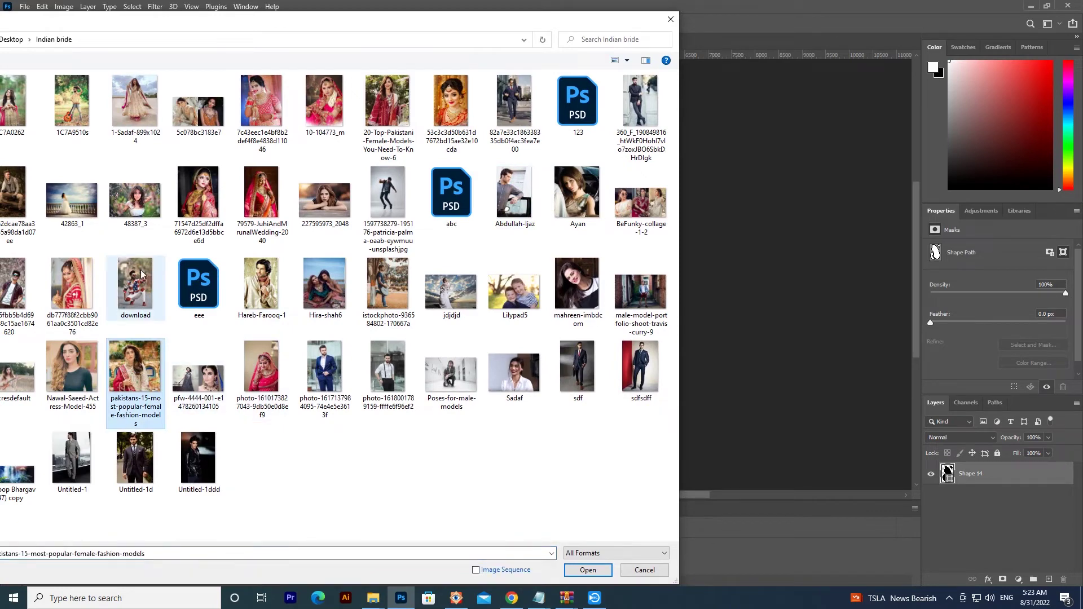
double_click(198, 192)
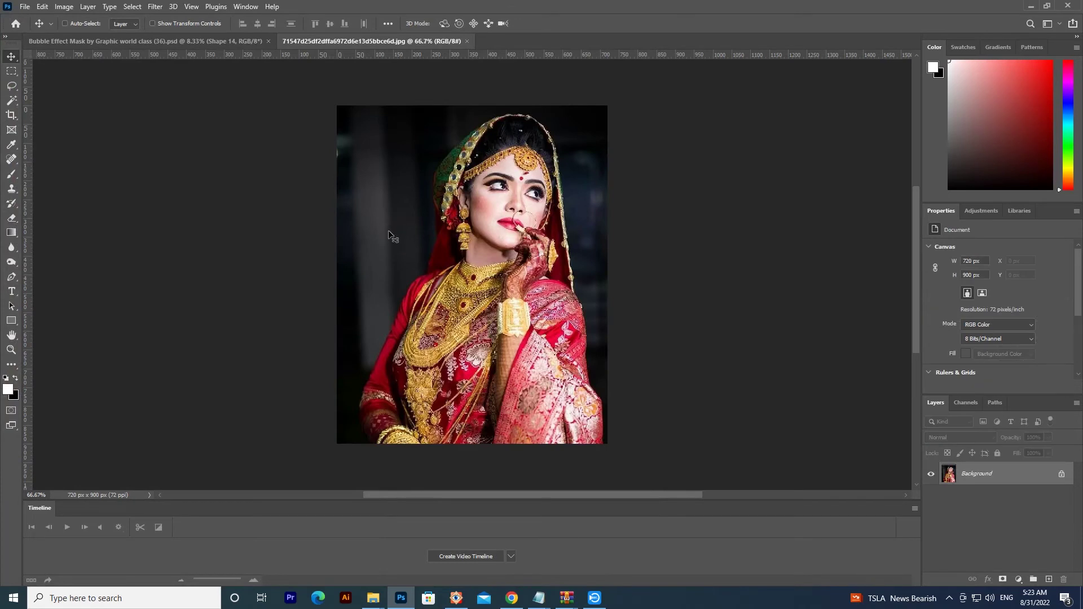
key(ctrl+w)
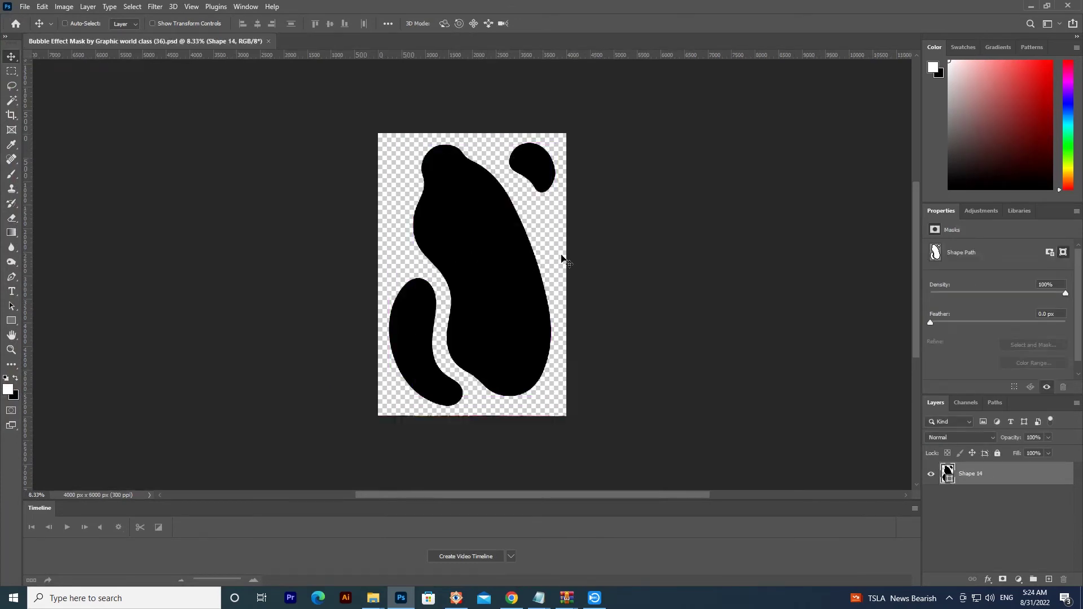
Step: Paste the bride photo as Layer 1 and enlarge it to 4600×5748 px
key(ctrl+v)
key(ctrl+t)
drag(490, 251, 583, 138)
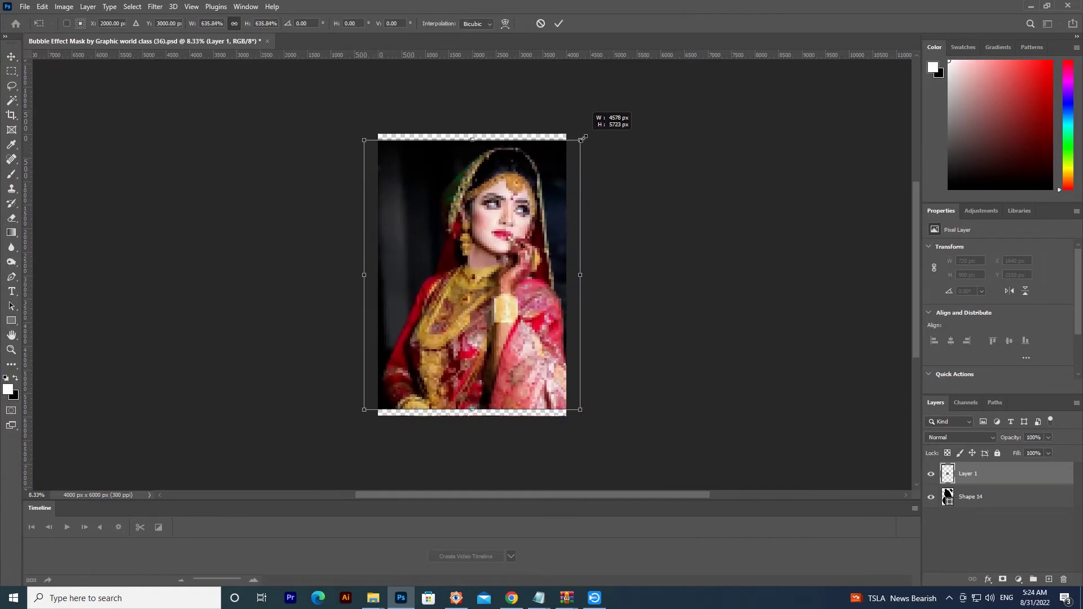
key(Return)
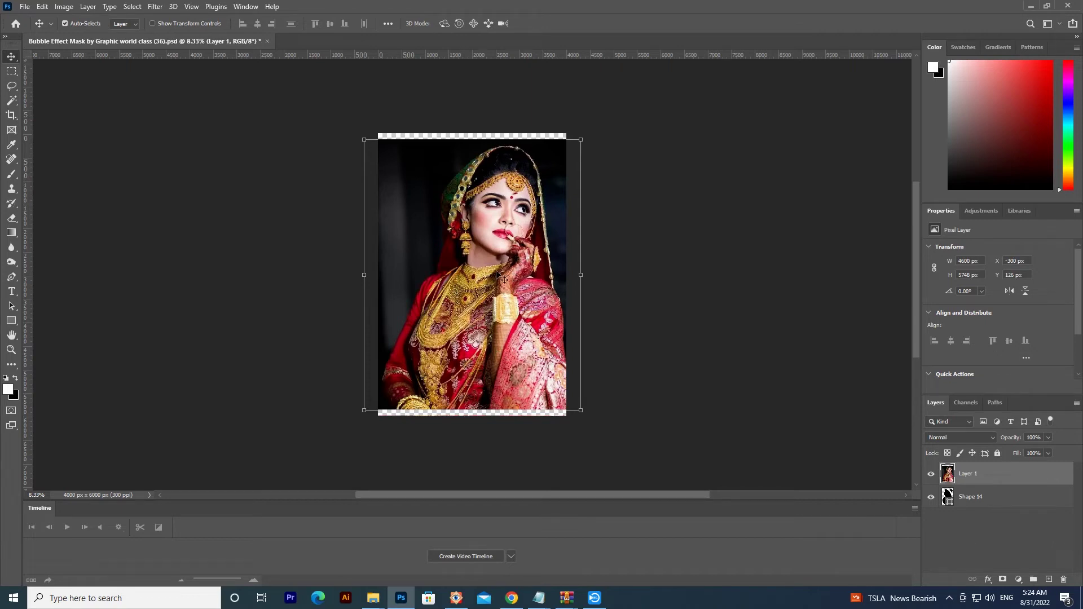
click(966, 500)
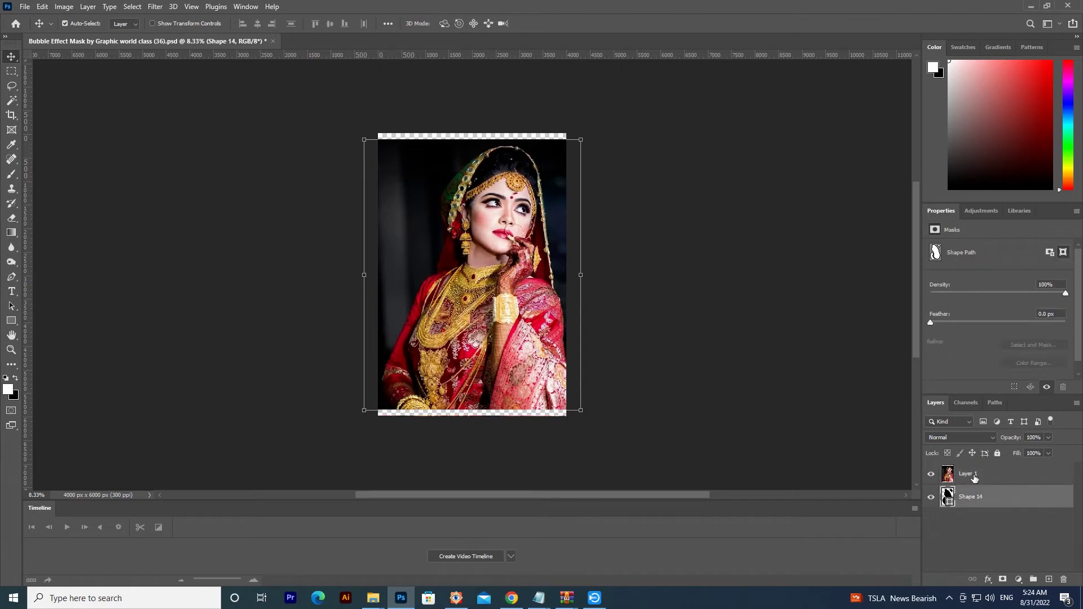
Step: Clip the bride photo to the Shape 14 bubbles and shift it left and down
click(971, 477)
alt+click(959, 476)
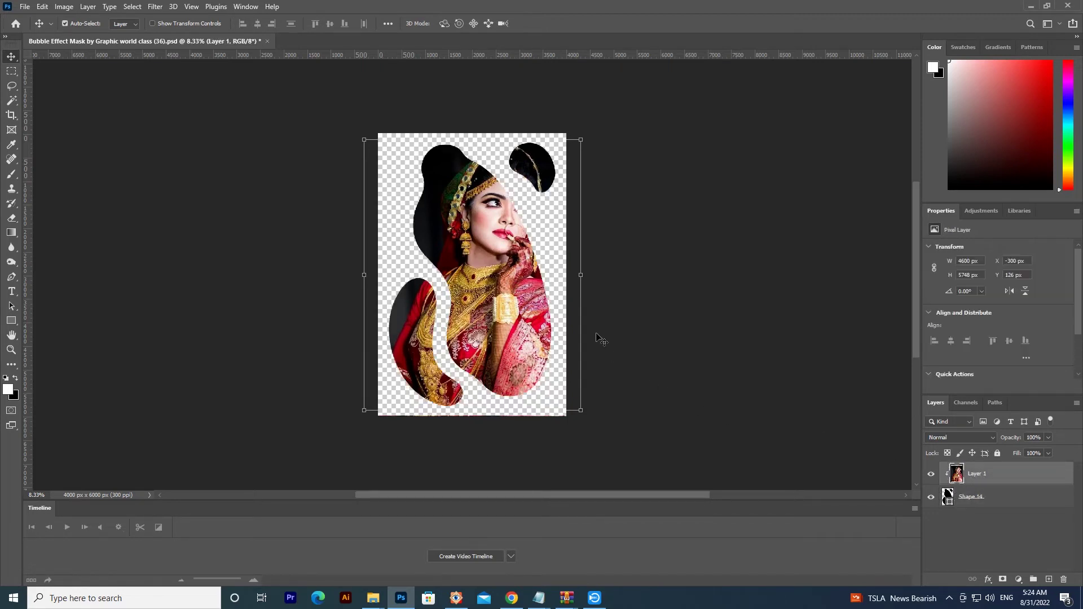
drag(510, 284, 496, 287)
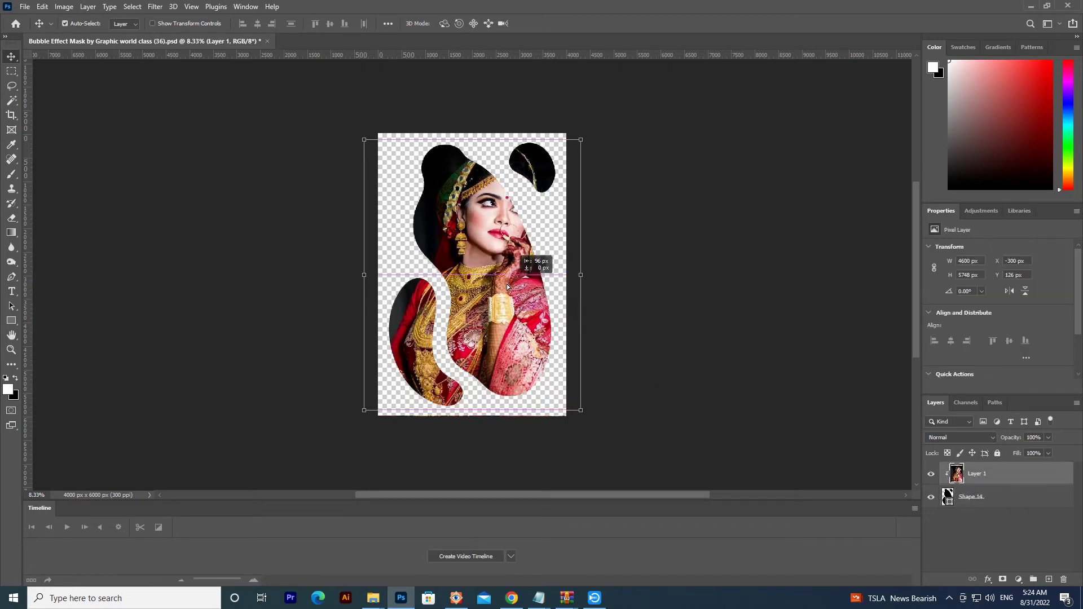
drag(495, 286, 495, 287)
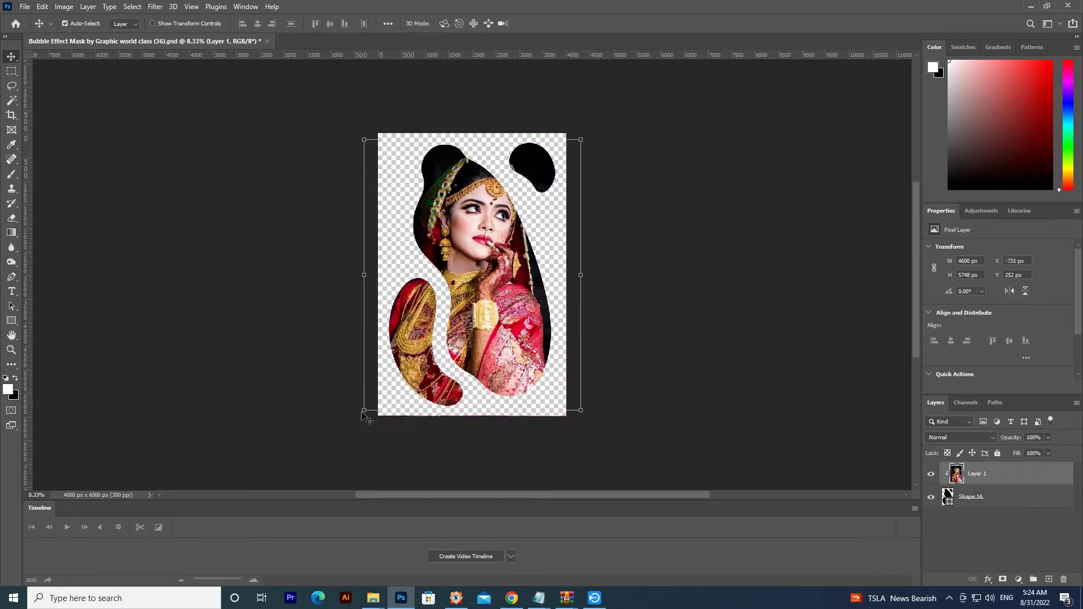
Step: Scale the photo to about 92% (4239×5297 px) and nudge it to X -672, Y 496
key(ctrl+t)
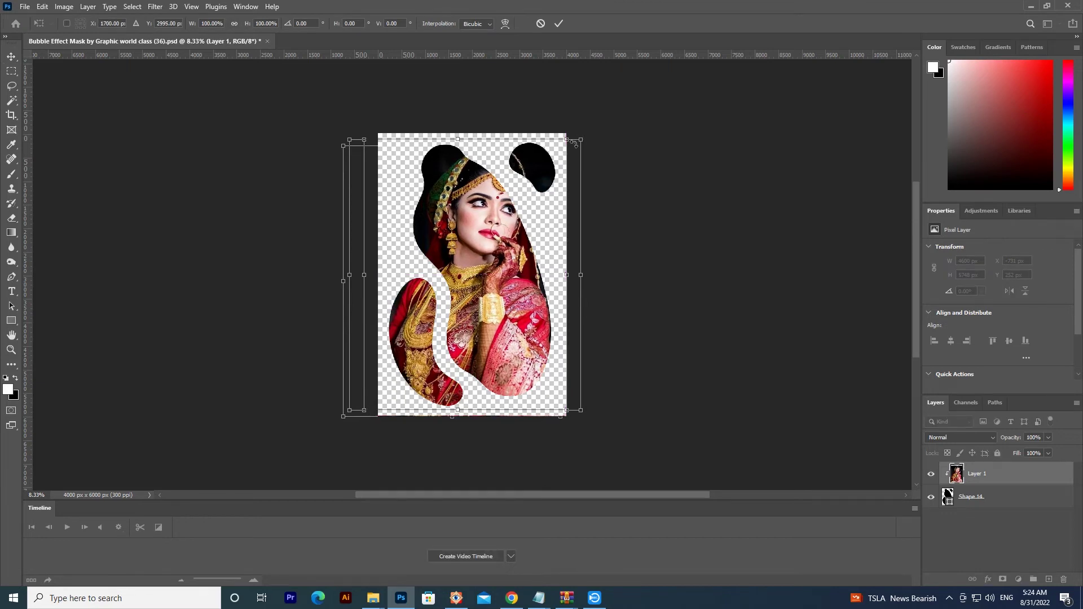
drag(568, 139, 547, 156)
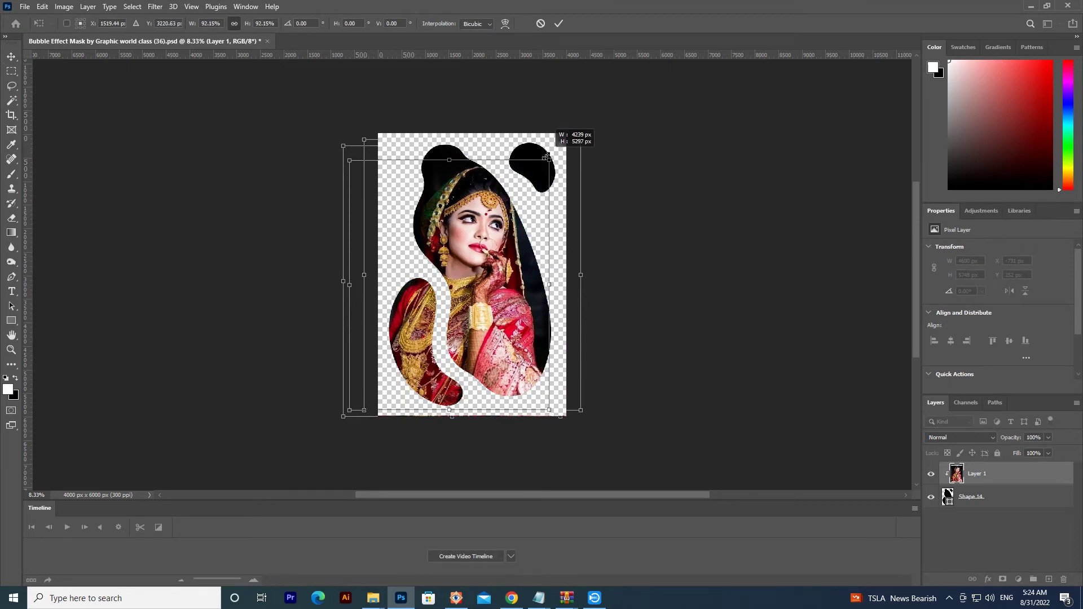
drag(480, 247, 477, 244)
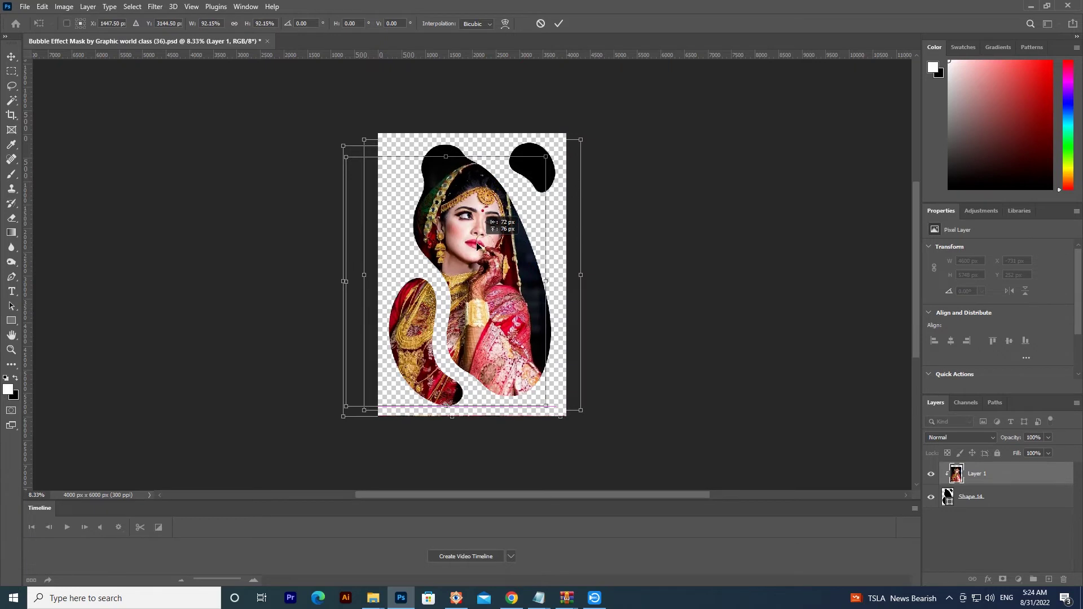
key(Return)
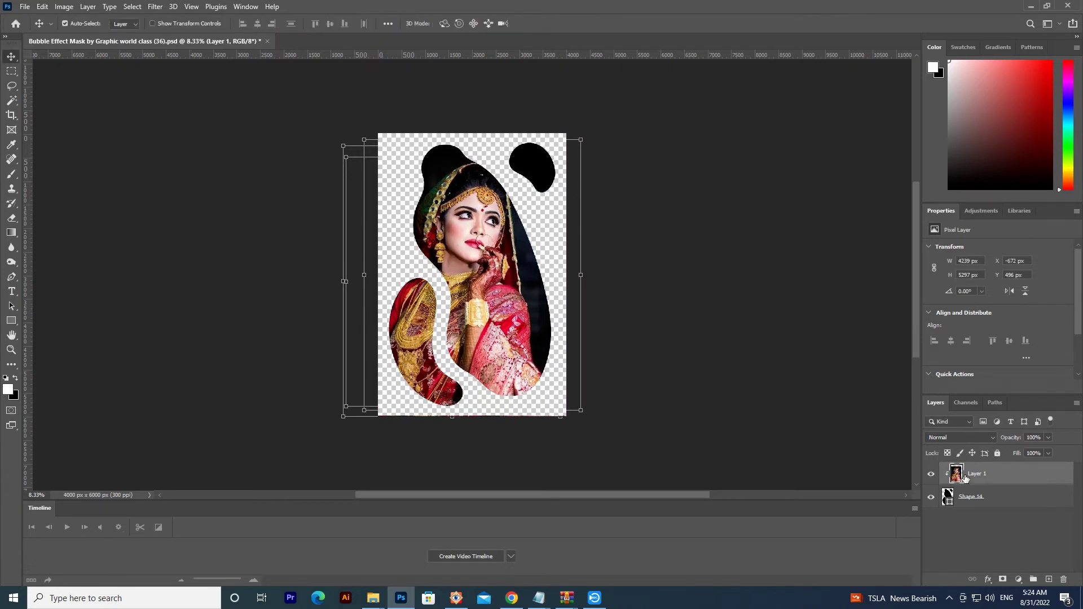
click(949, 505)
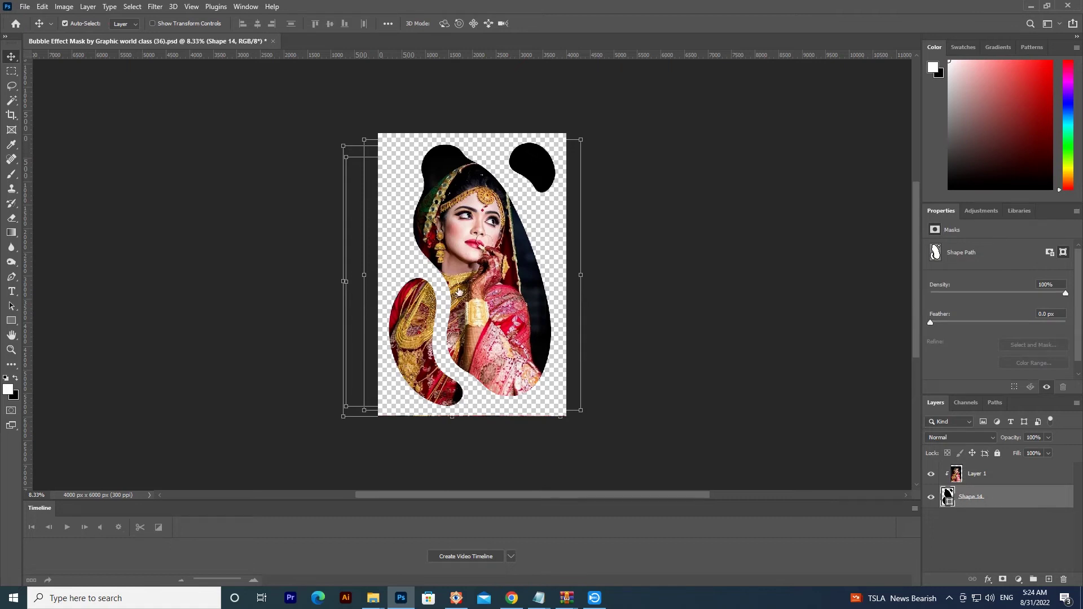
Step: Give Shape 14 a 30 px inside stroke in near-white #fcfcfc
drag(169, 72, 193, 41)
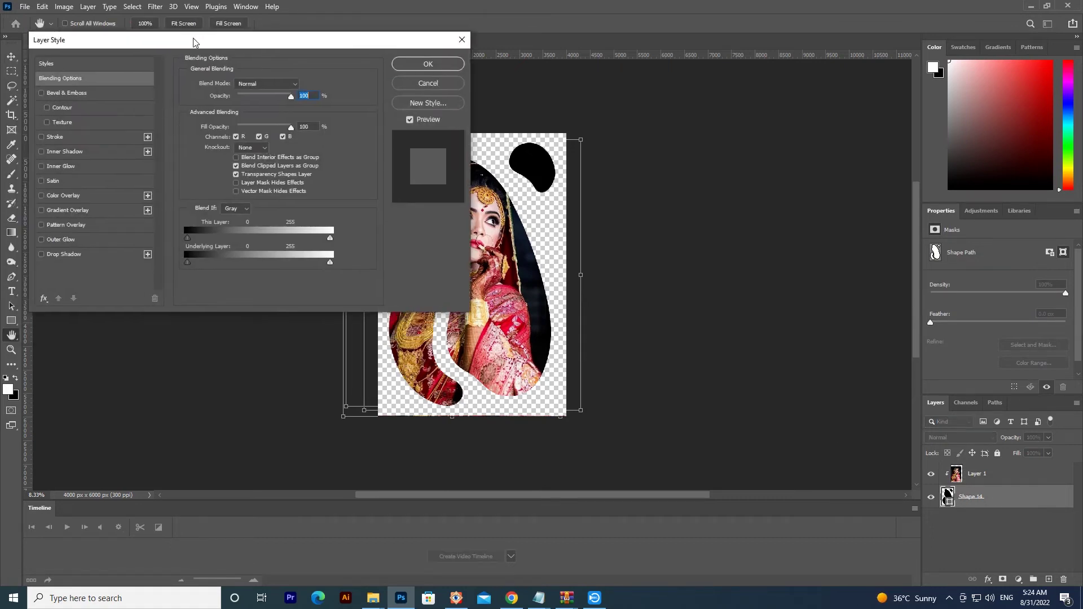
click(56, 134)
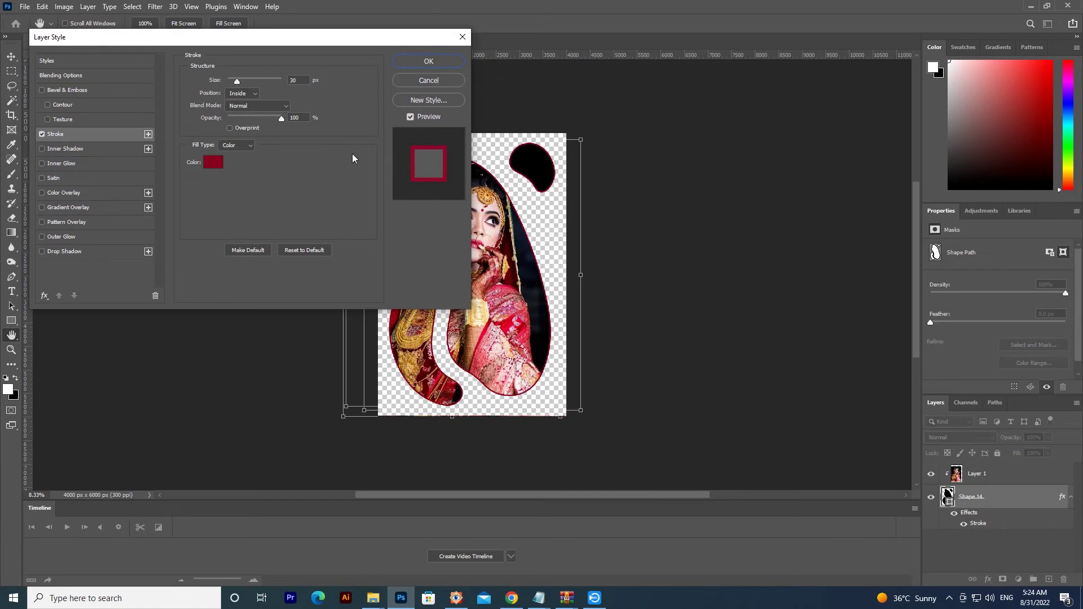
click(214, 163)
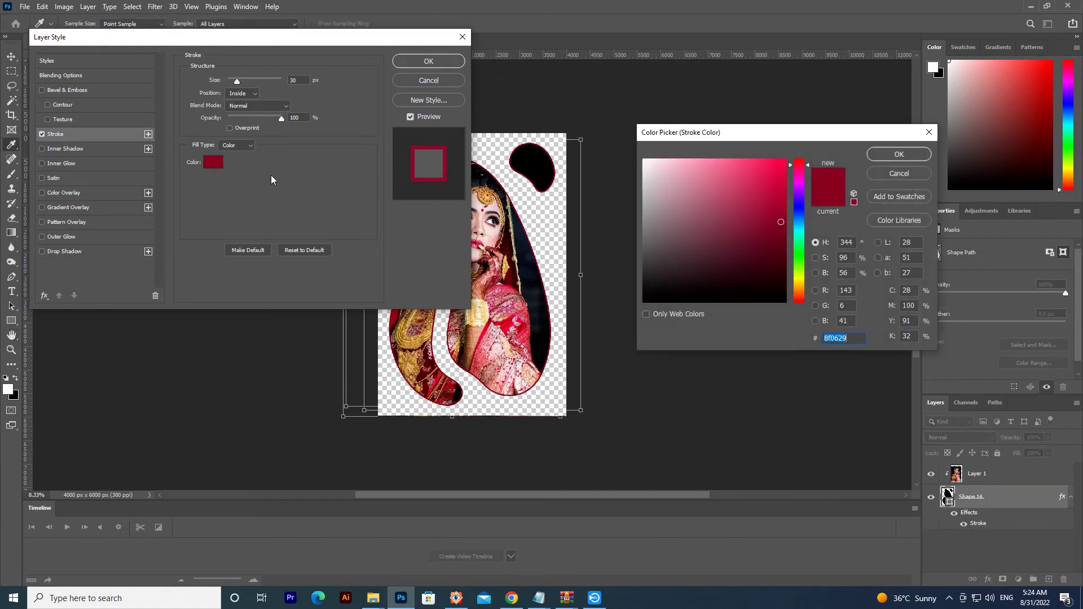
click(711, 302)
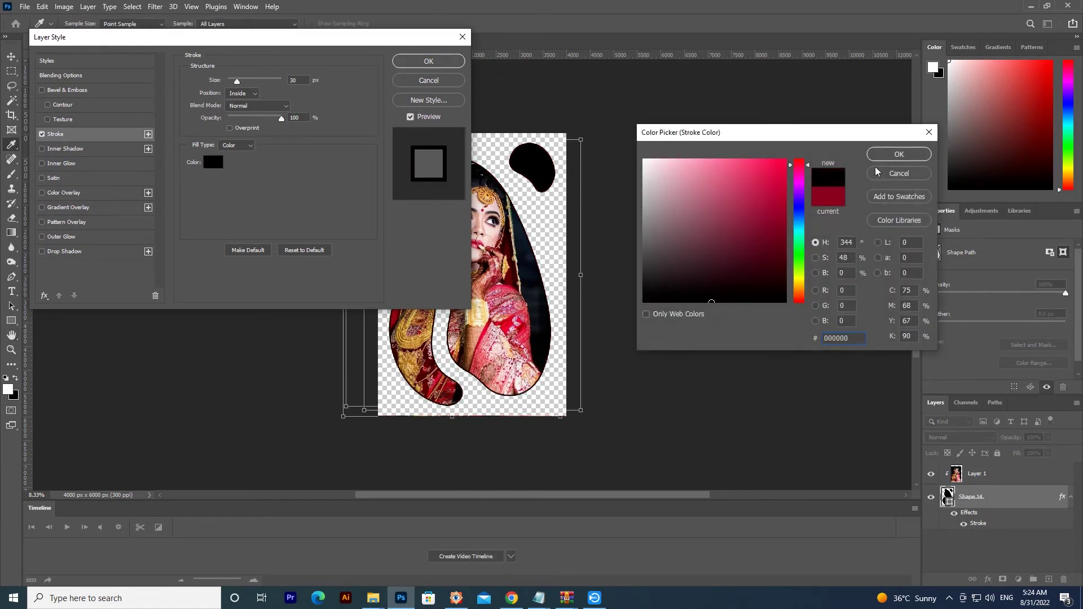
drag(663, 177, 643, 161)
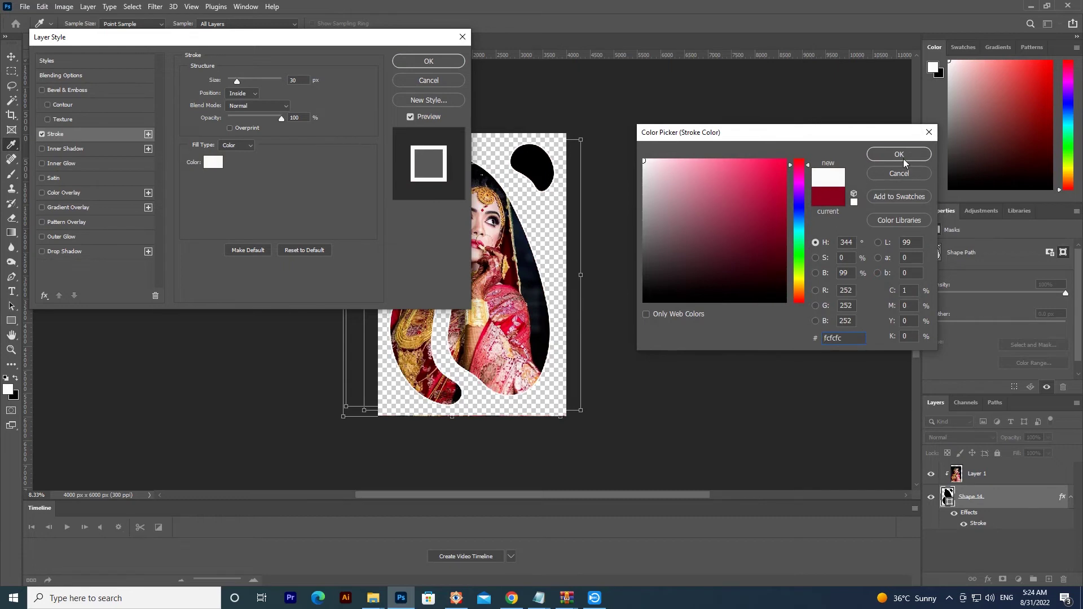
click(900, 156)
click(427, 62)
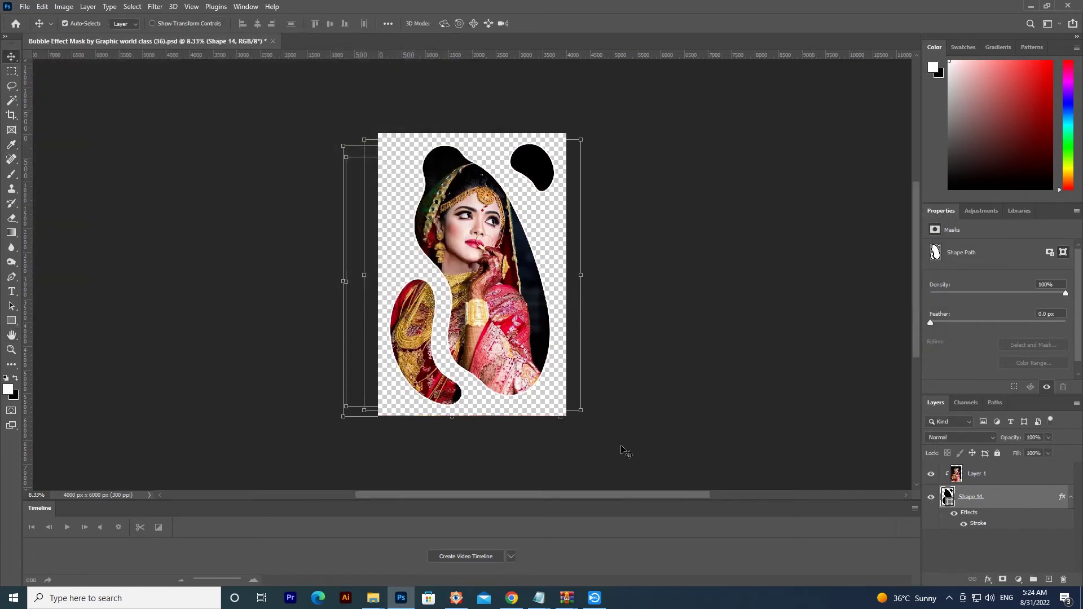
click(654, 328)
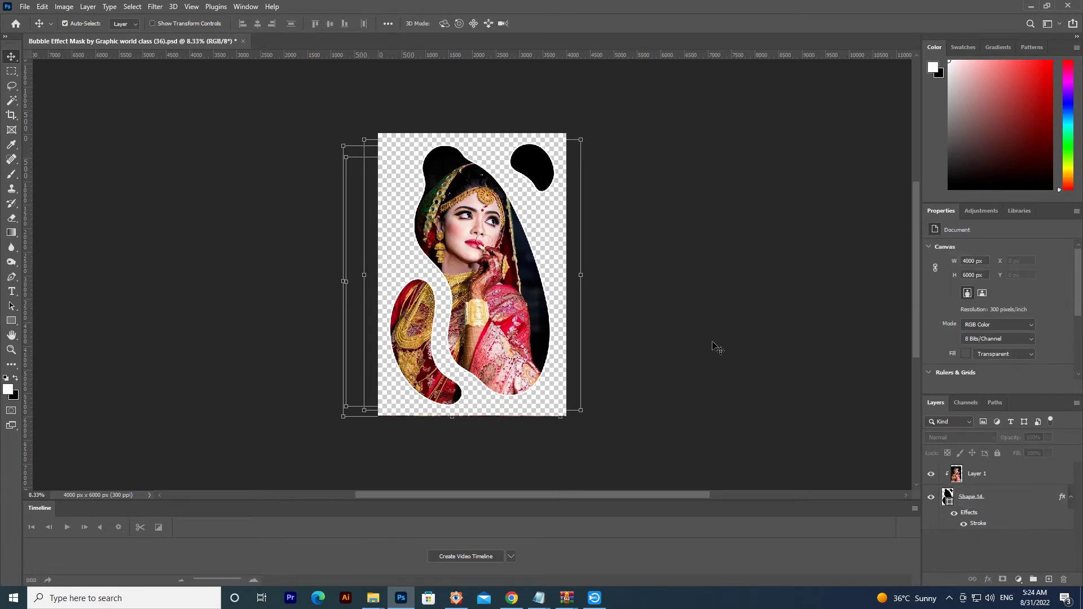
key(ctrl+plus)
key(ctrl+plus)
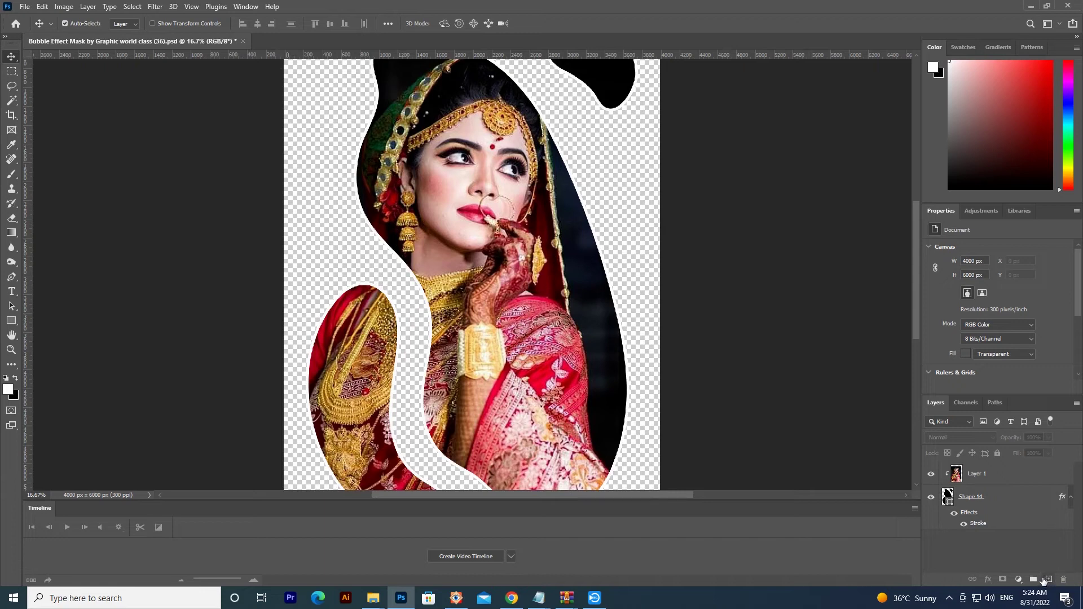
key(ctrl+minus)
key(ctrl+minus)
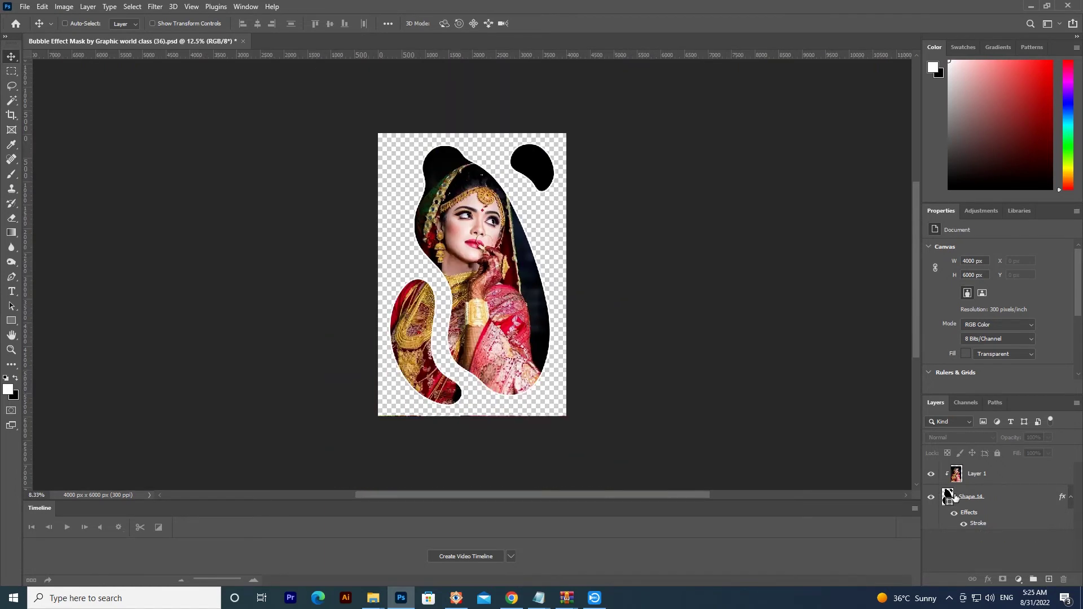
key(ctrl+o)
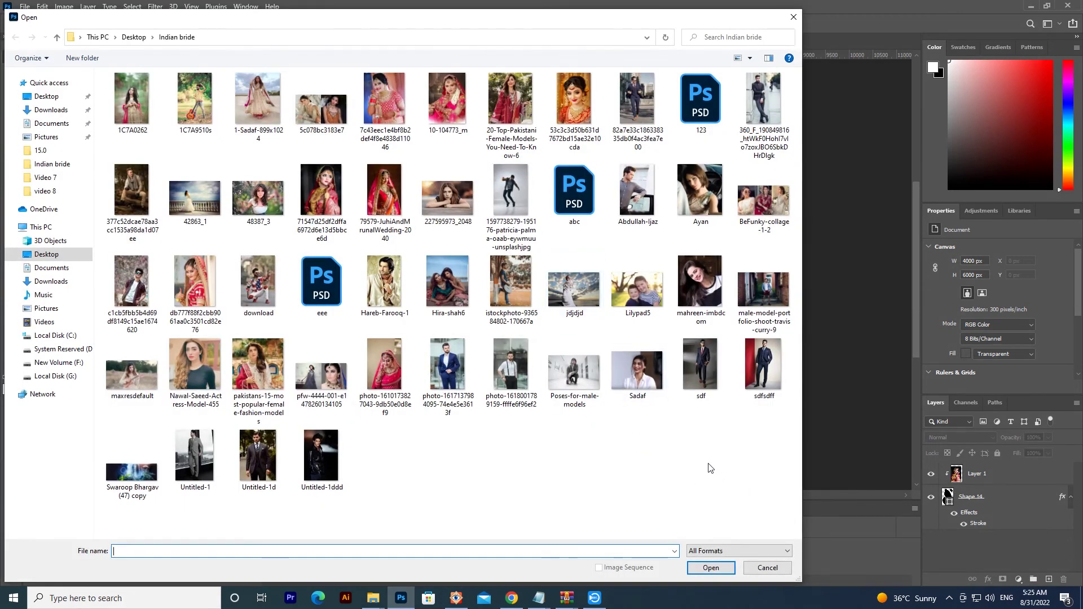
key(Escape)
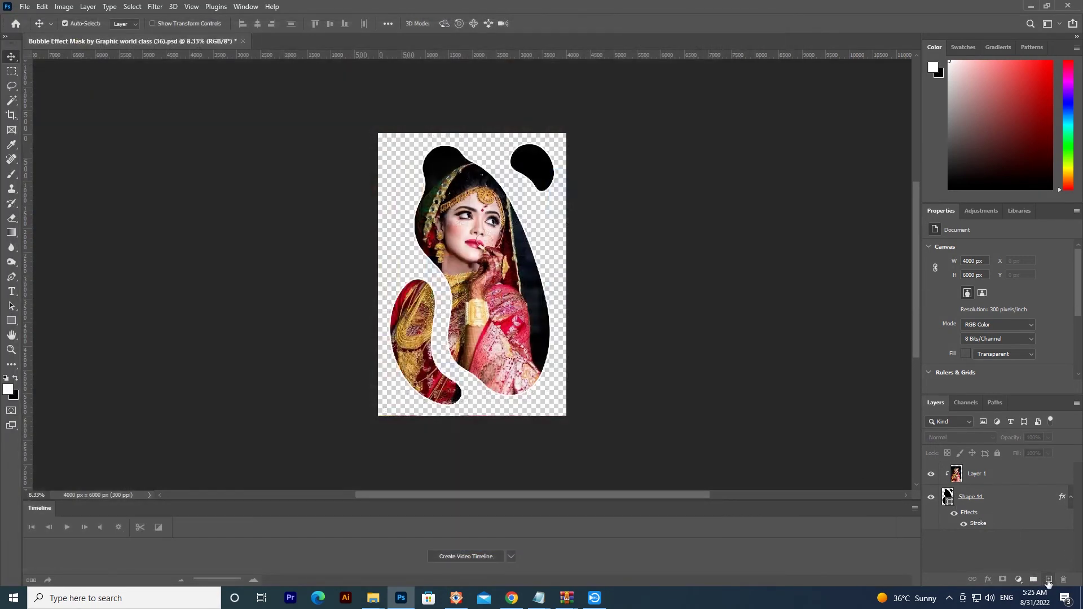
Step: Add a bottom layer filled with a light-to-dark-red #b10e0e radial gradient
click(1048, 580)
drag(995, 477, 1009, 558)
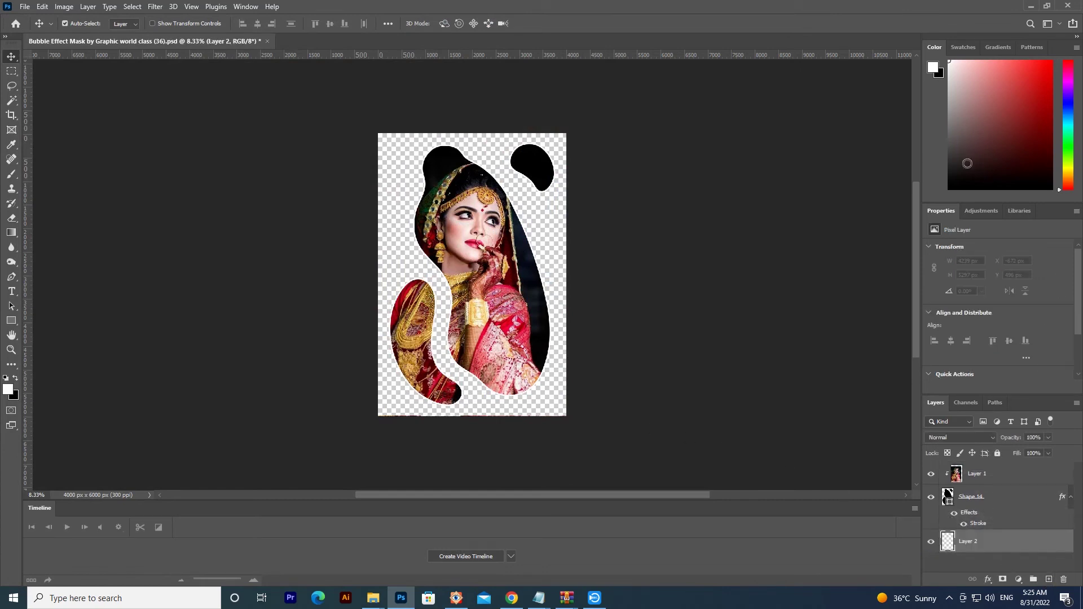
click(12, 232)
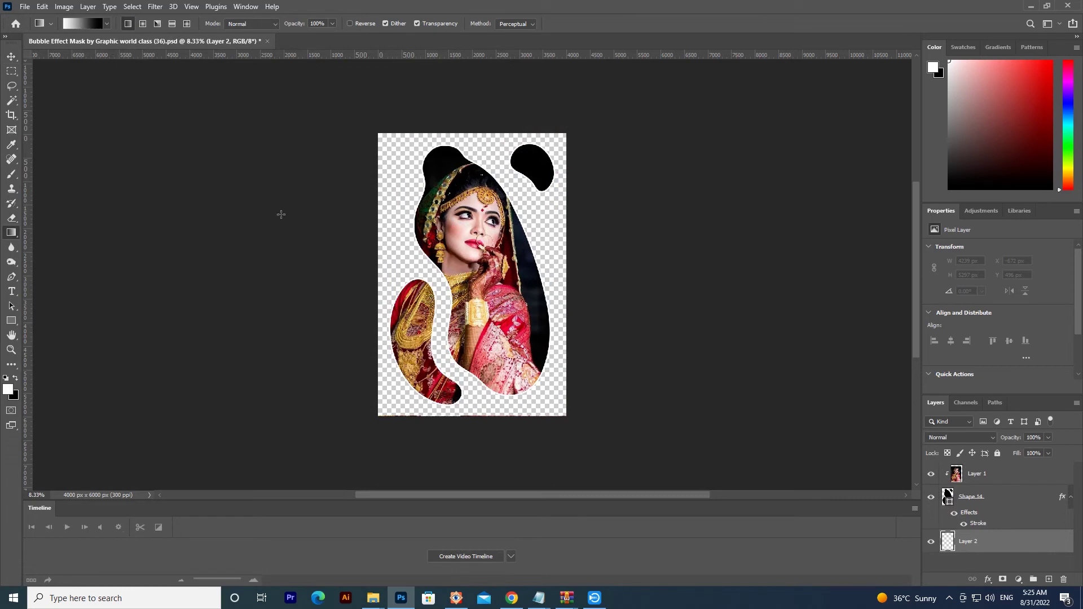
click(13, 395)
drag(774, 186, 776, 204)
click(898, 154)
drag(471, 285, 589, 385)
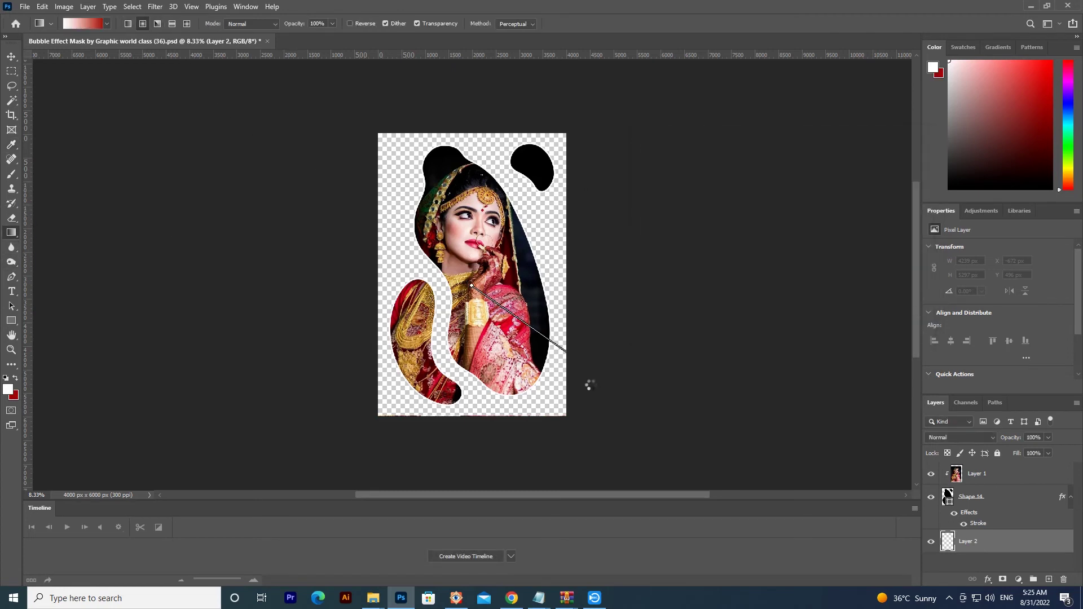
drag(456, 258, 563, 321)
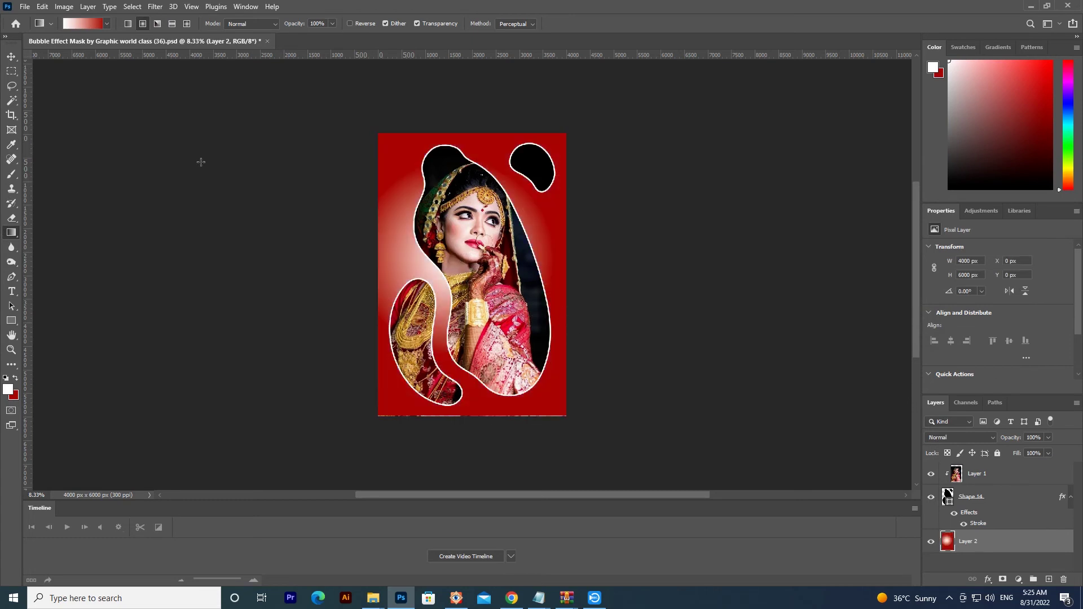
Step: Merge Layer 1 with Shape 14 and shift the bubble portrait slightly up-left
click(11, 54)
key(ctrl)
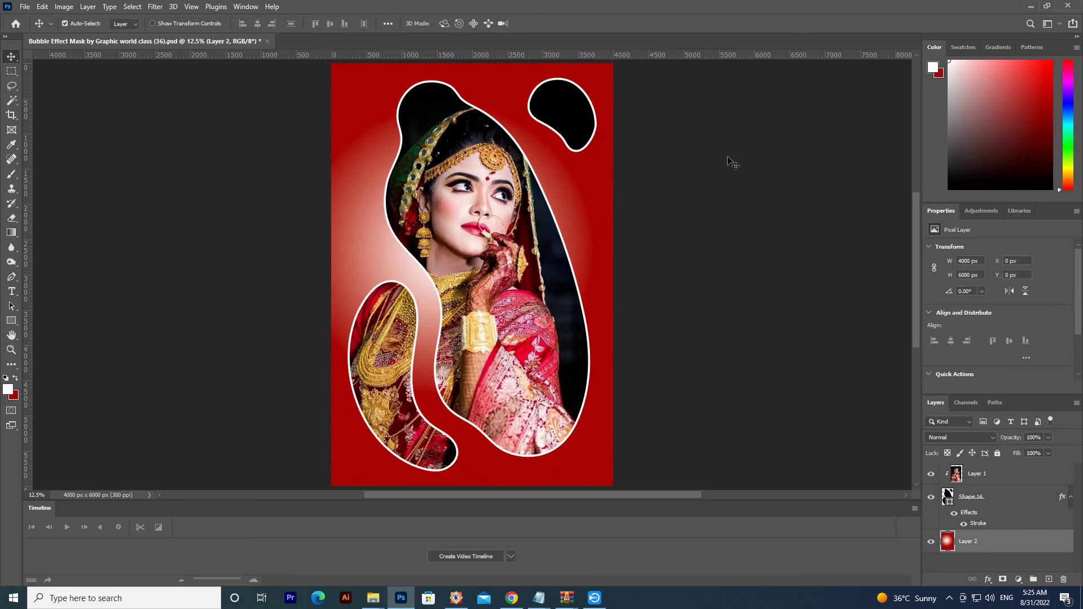
click(981, 481)
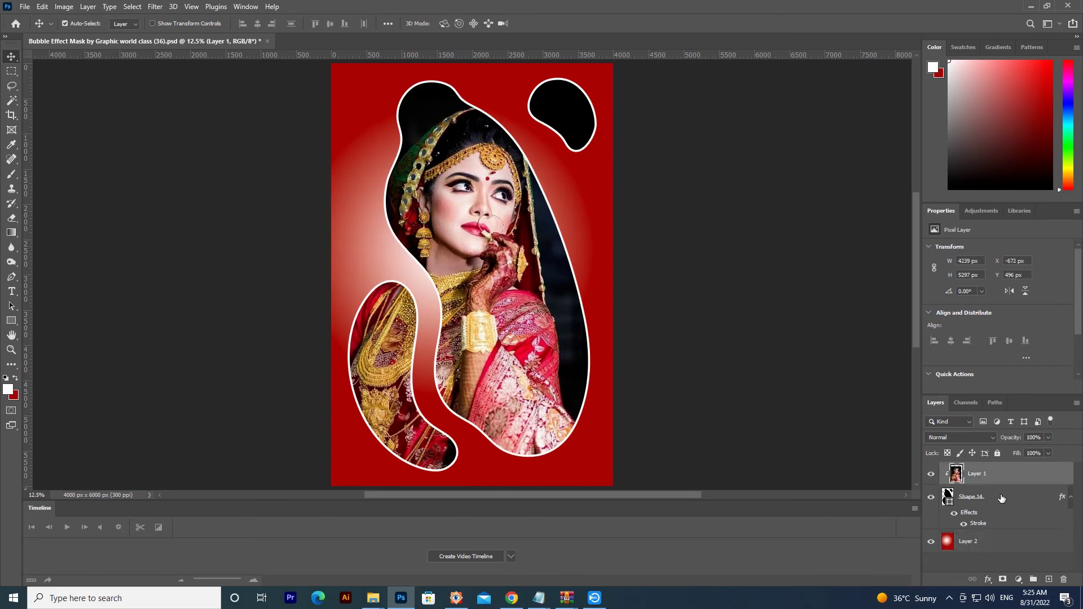
ctrl+click(989, 502)
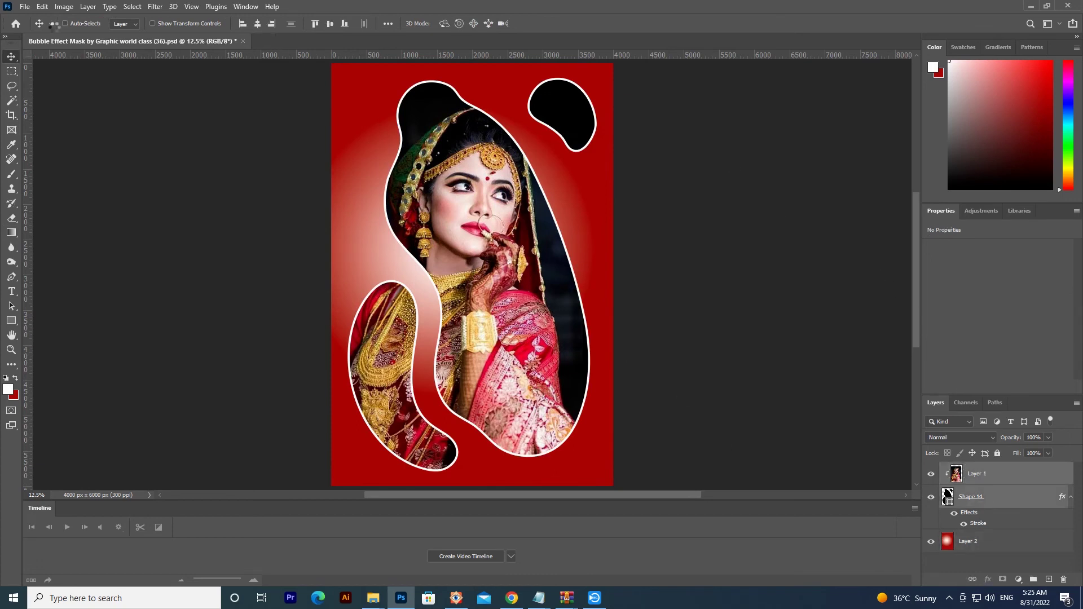
key(ctrl+e)
drag(458, 219, 477, 228)
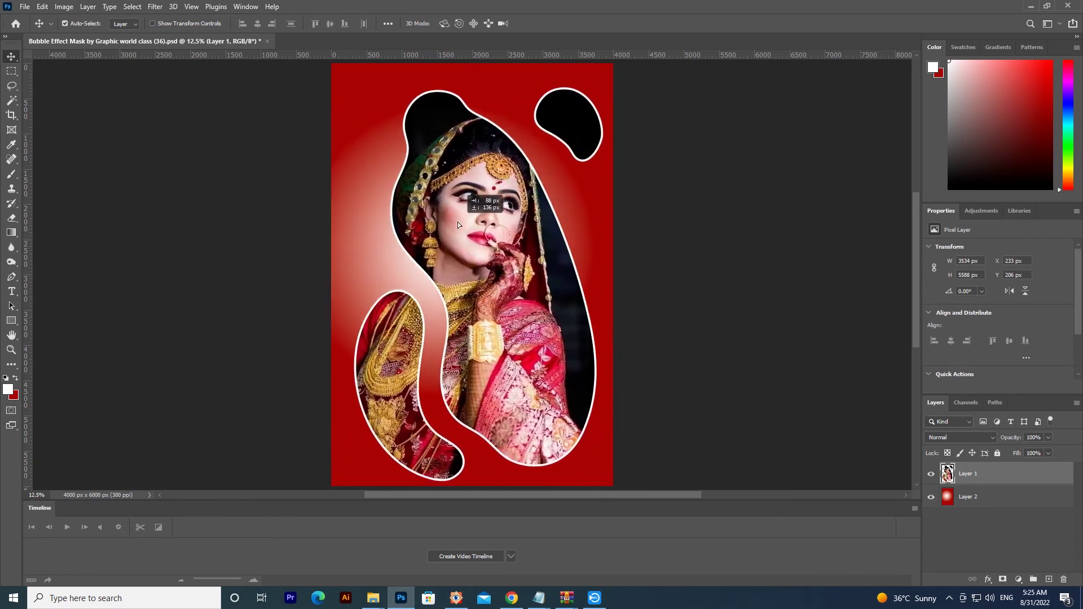
drag(477, 227, 452, 217)
key(ctrl+minus)
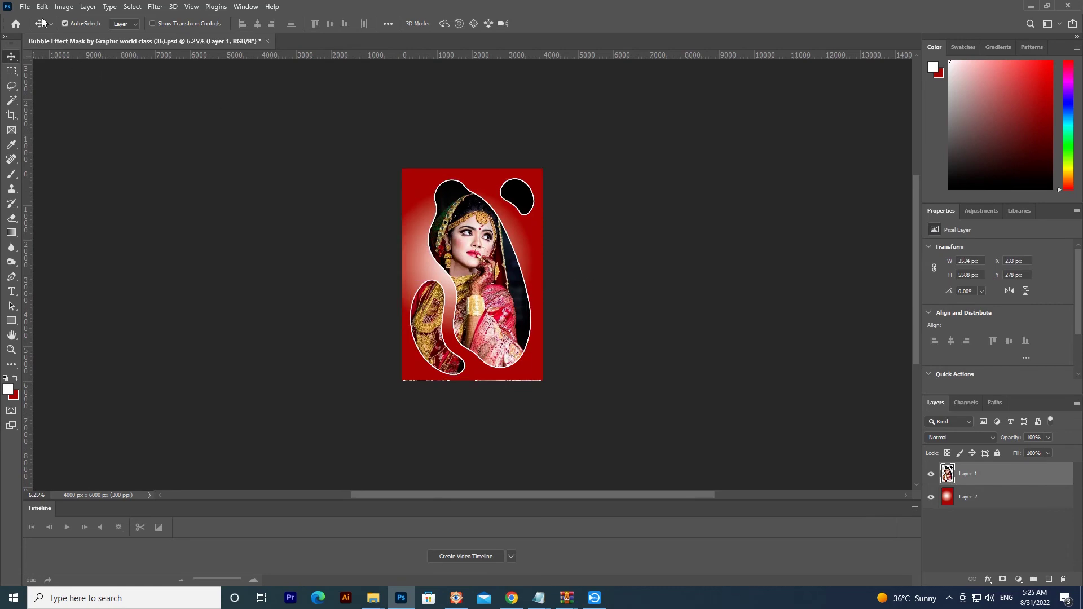
Step: Start a Save As with the format list, then cancel it
click(24, 6)
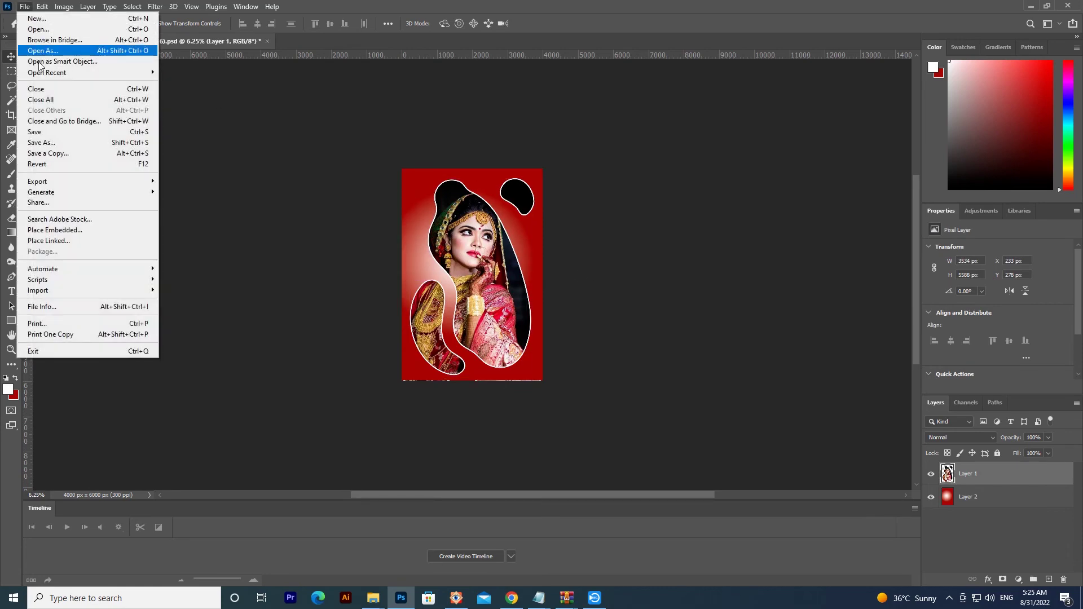
click(57, 143)
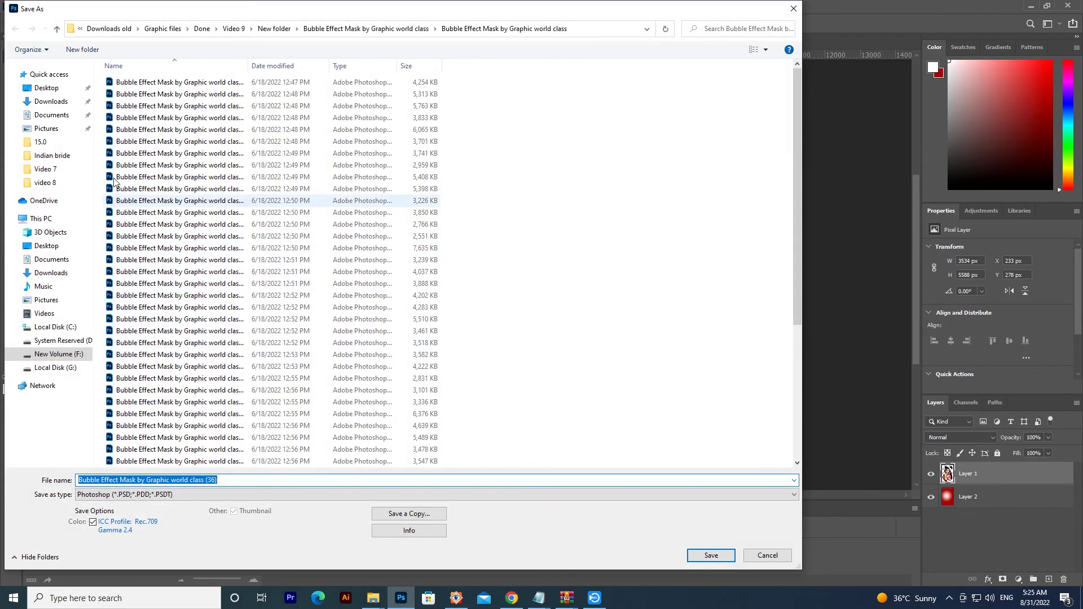
click(320, 493)
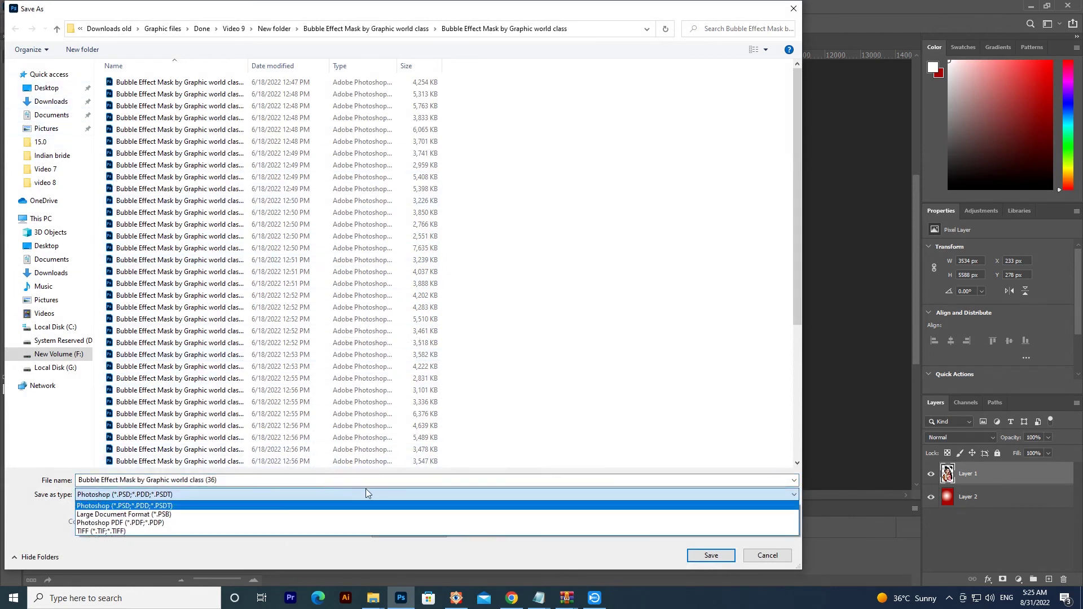
click(796, 557)
click(765, 556)
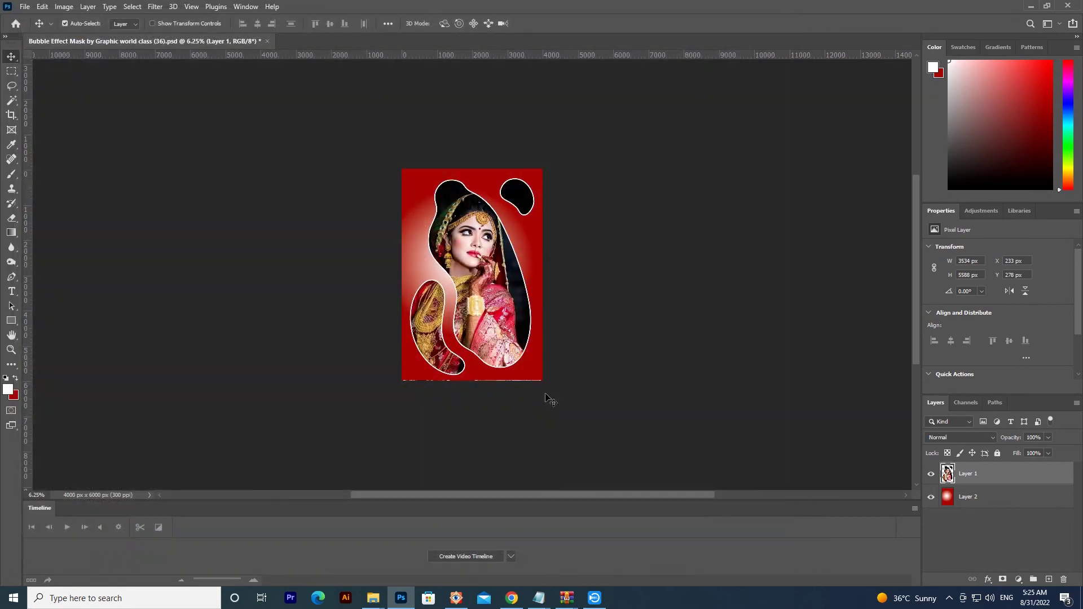
Step: Save a JPEG copy 'Bubble Effect Mask by Graphic world class (36) copy' at quality 10, Maximum
click(25, 6)
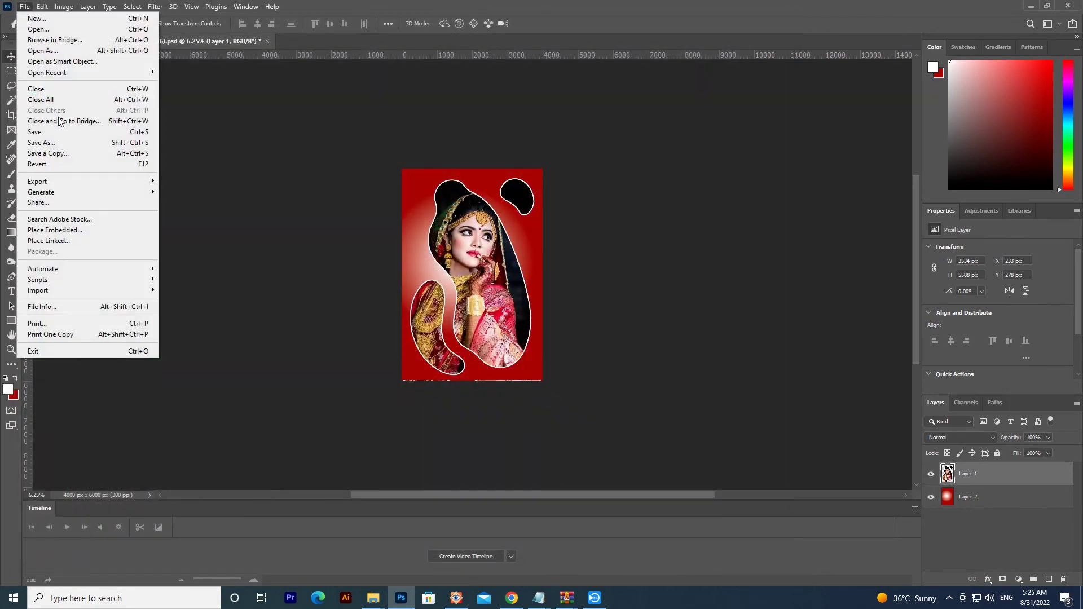
click(66, 151)
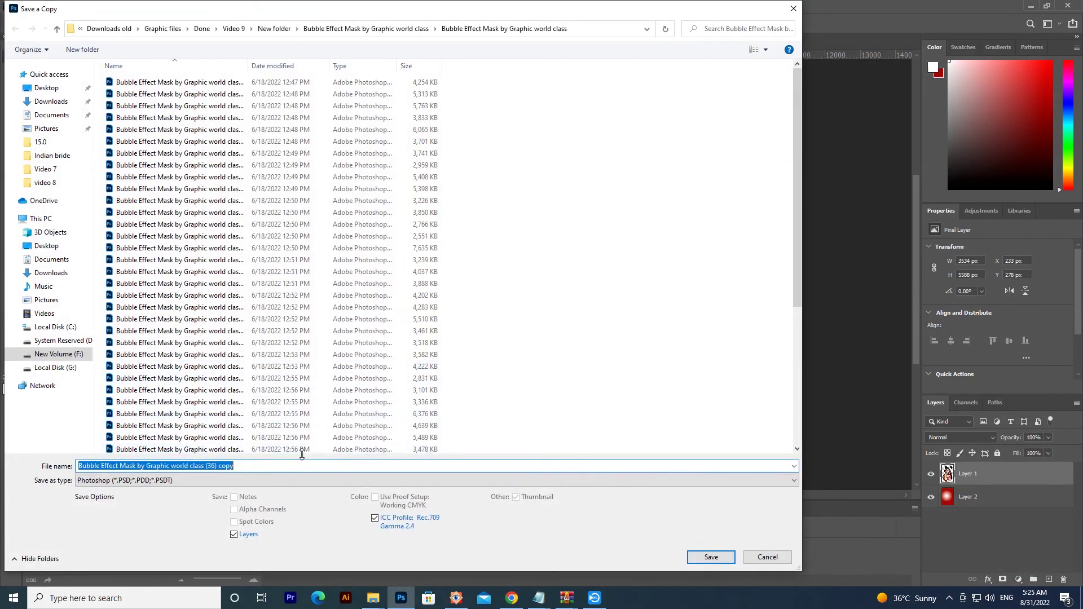
click(283, 480)
click(283, 479)
key(j)
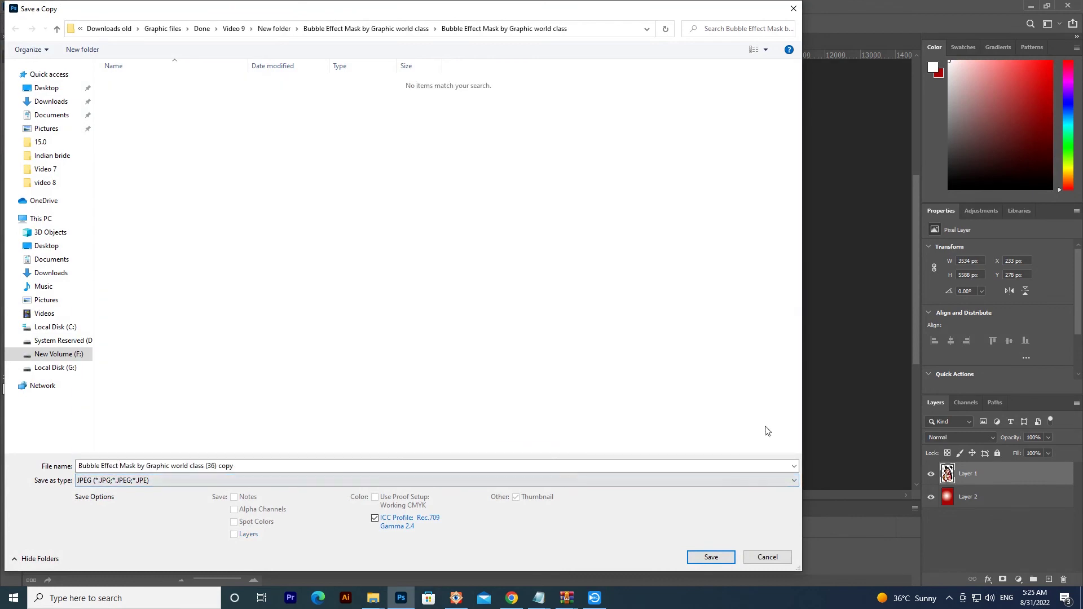
click(708, 557)
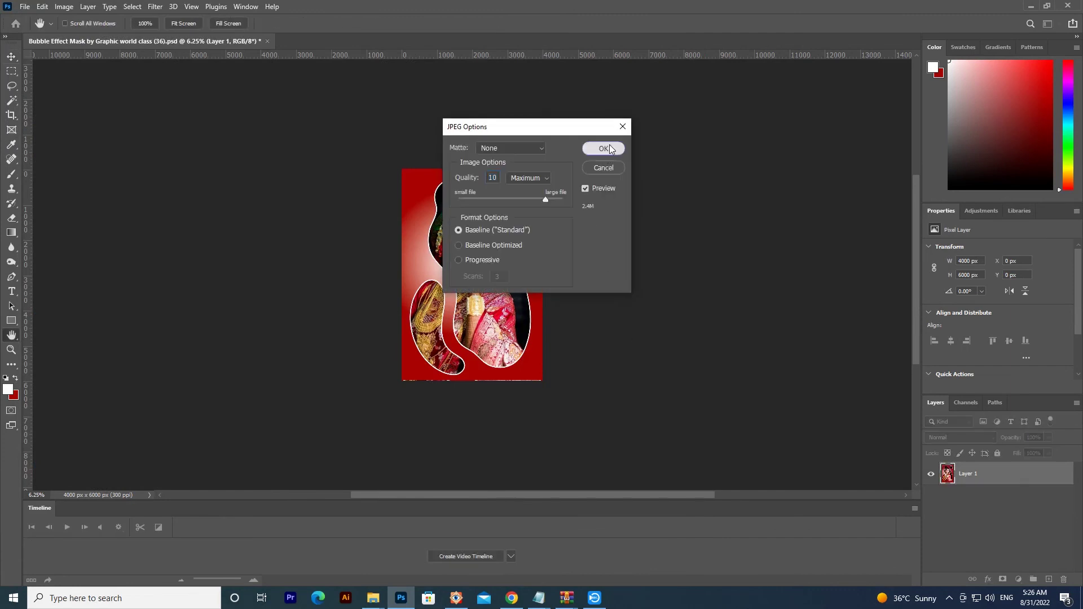
click(608, 153)
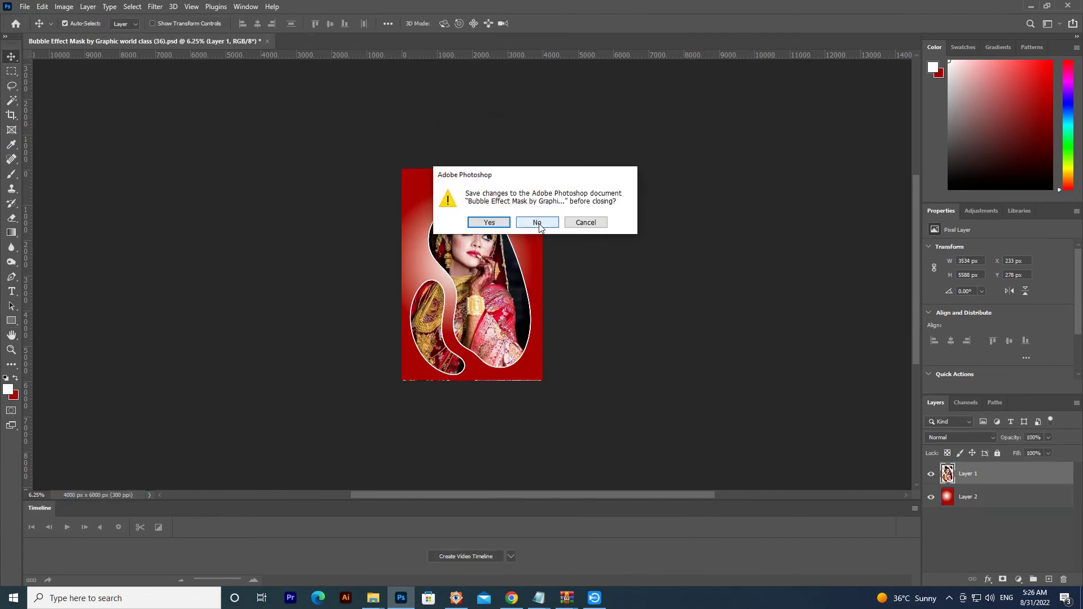